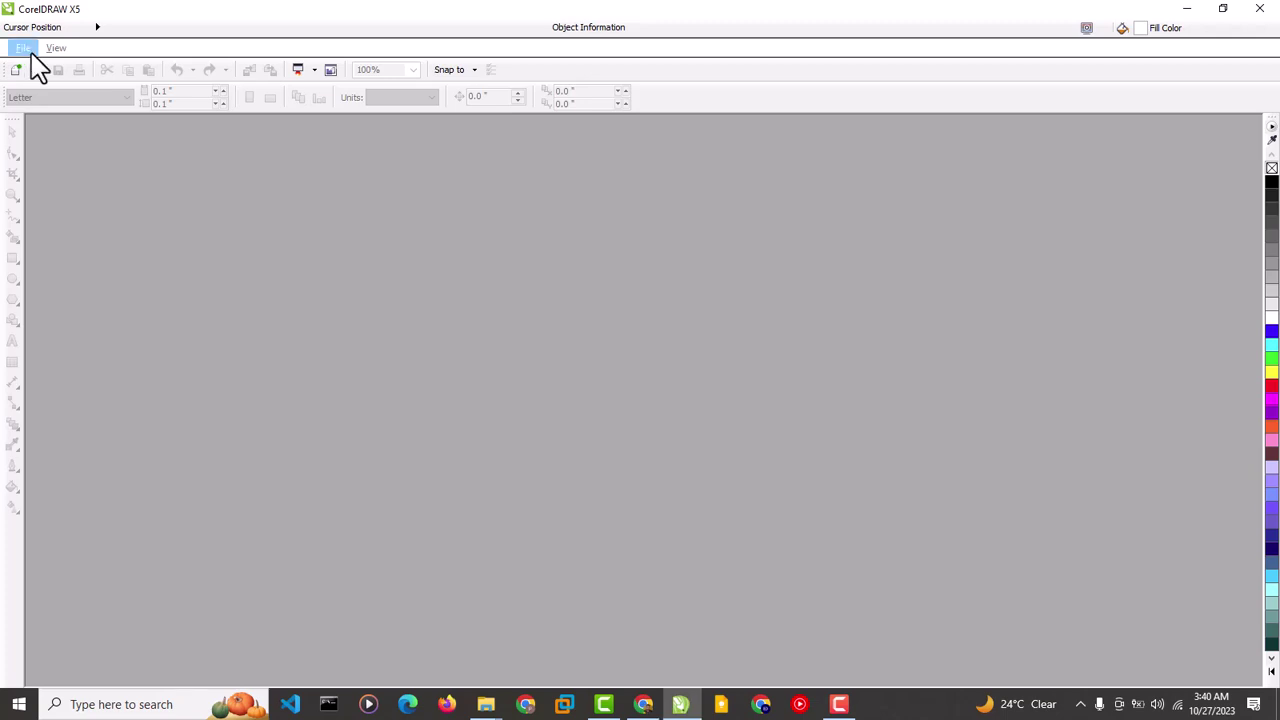
- Start a new CorelDRAW document, then run a Google search for dafont in Chrome
{"action": "left_click", "coordinate": [26, 49]}
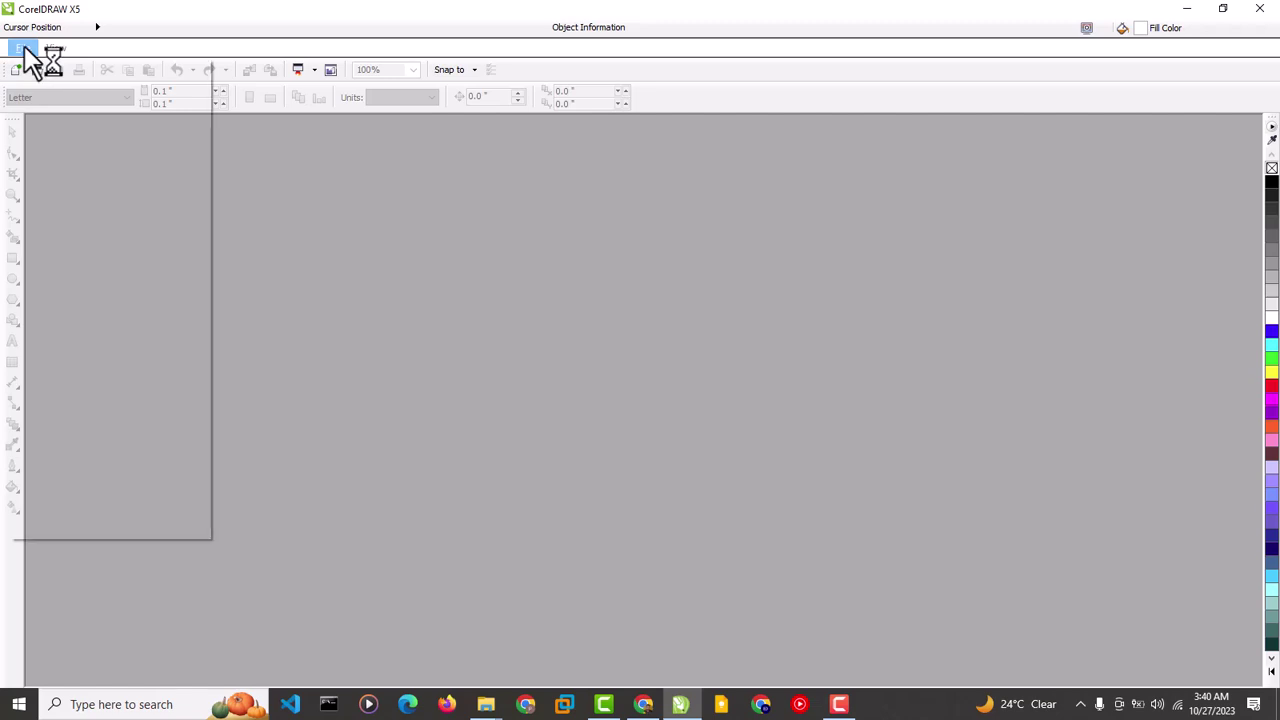
{"action": "left_click", "coordinate": [62, 76]}
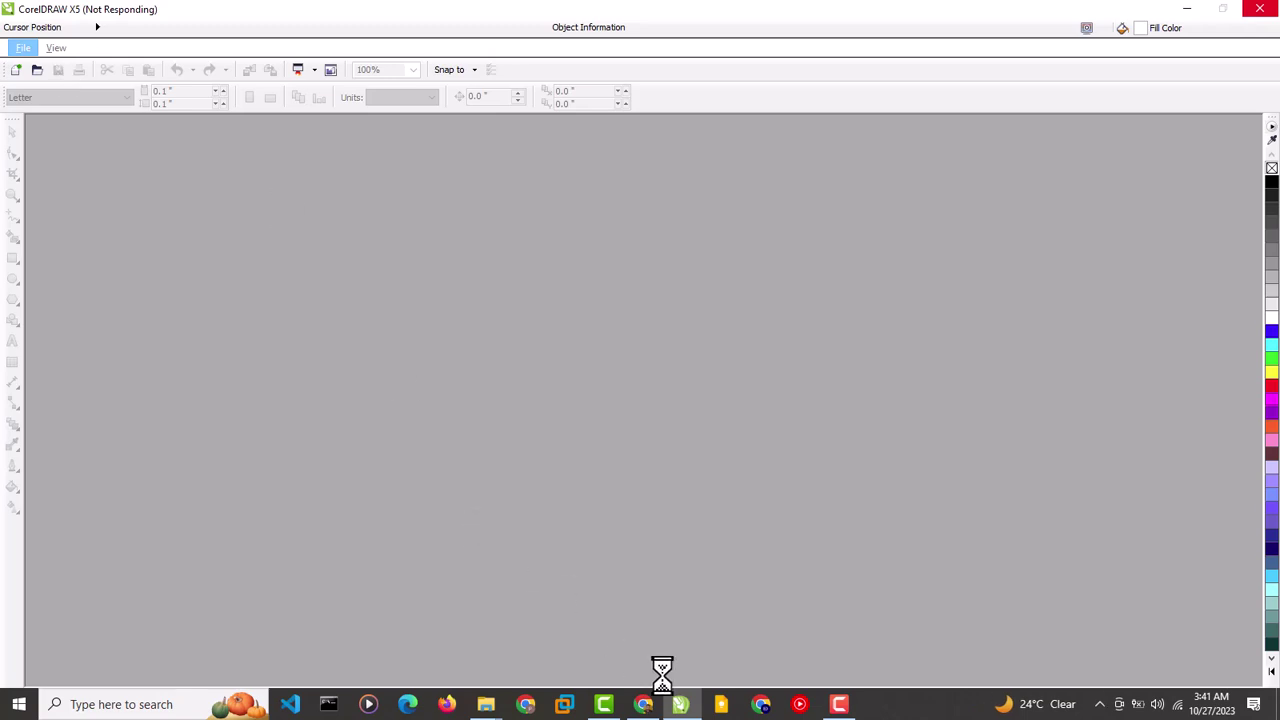
{"action": "left_click", "coordinate": [645, 705]}
{"action": "left_click", "coordinate": [171, 43]}
{"action": "type", "text": "da"}
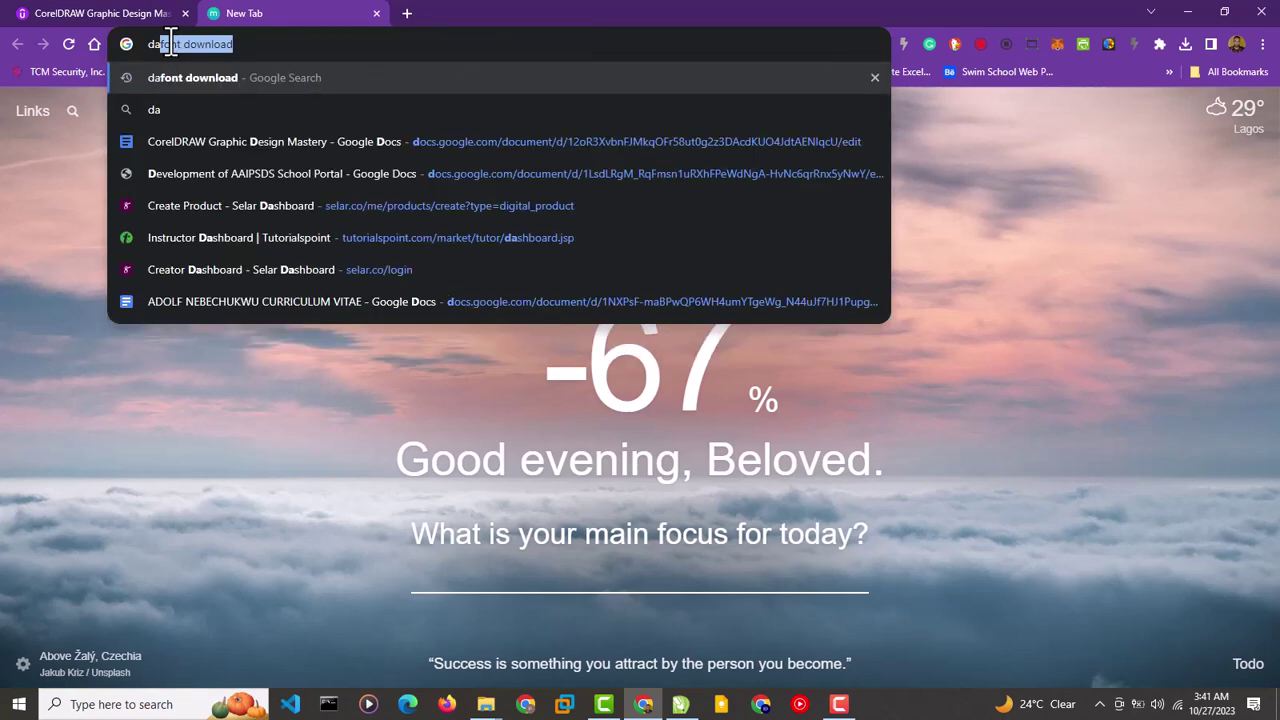
{"action": "type", "text": "fon"}
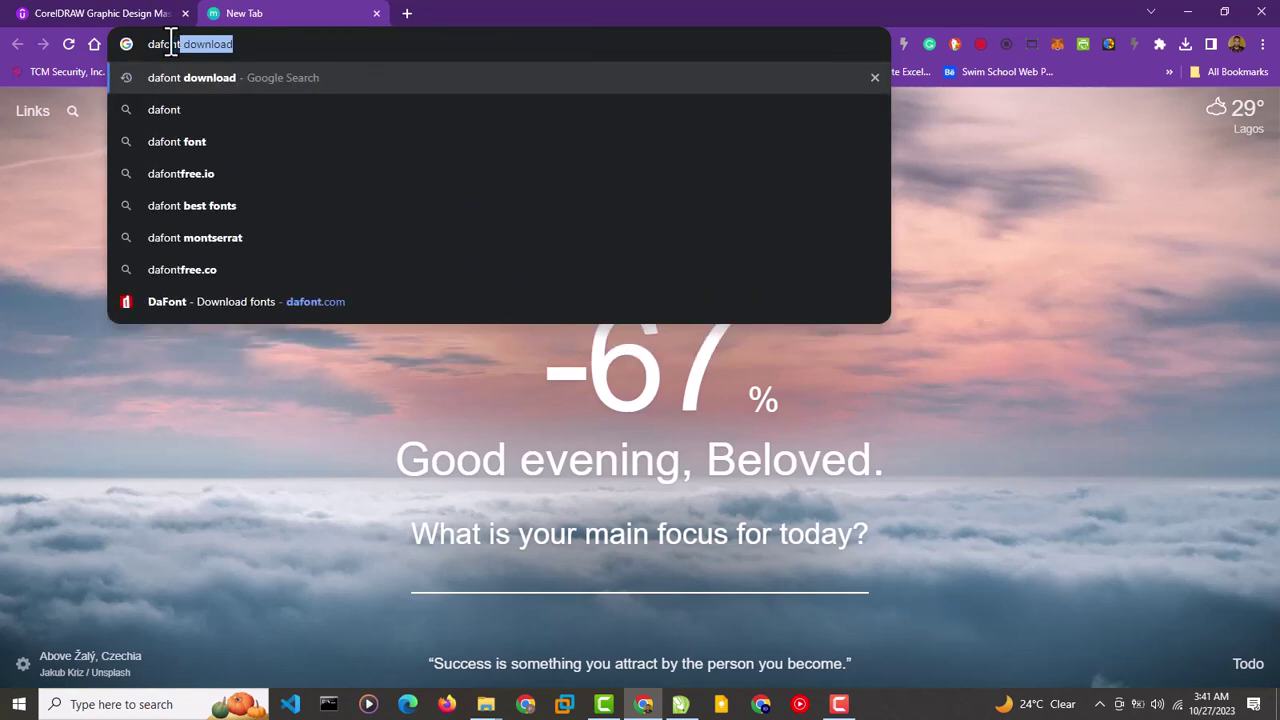
{"action": "type", "text": "t"}
{"action": "key", "text": "Return"}
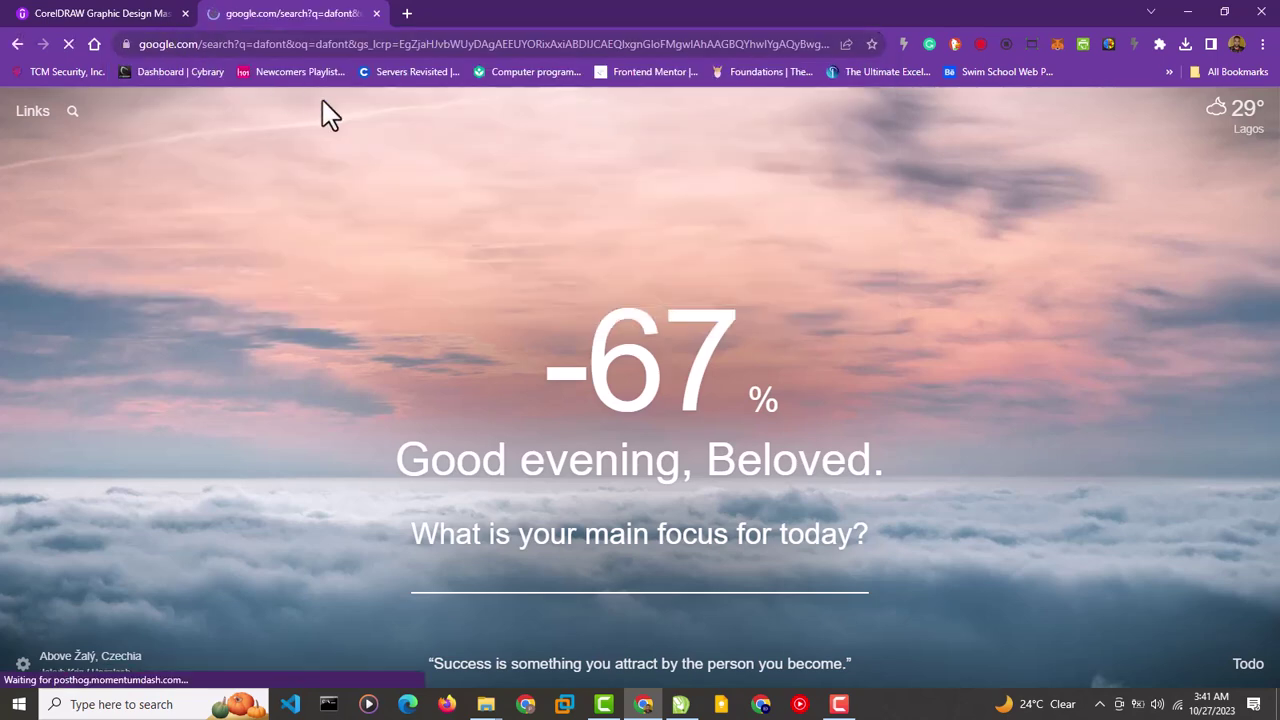
- Search for google fonts in a new tab, then go back to the dafont results and the new-document dialog
{"action": "left_click", "coordinate": [407, 13]}
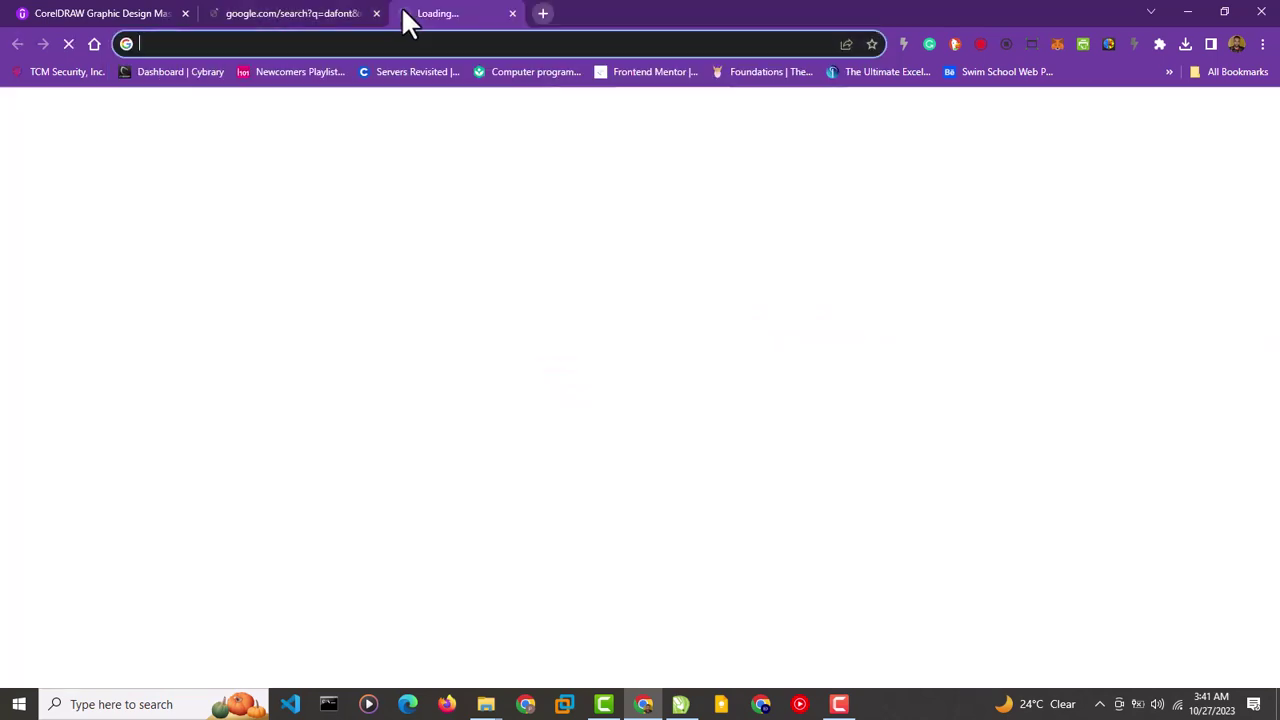
{"action": "left_click", "coordinate": [342, 44]}
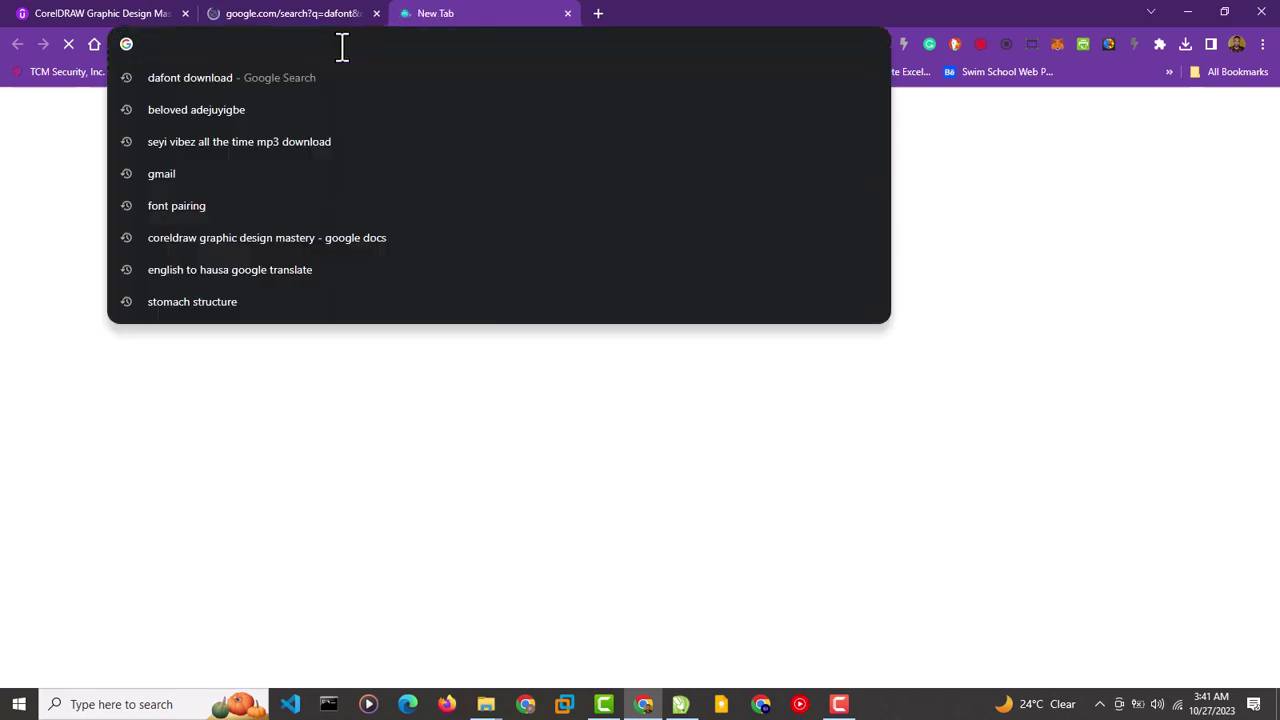
{"action": "type", "text": "googl"}
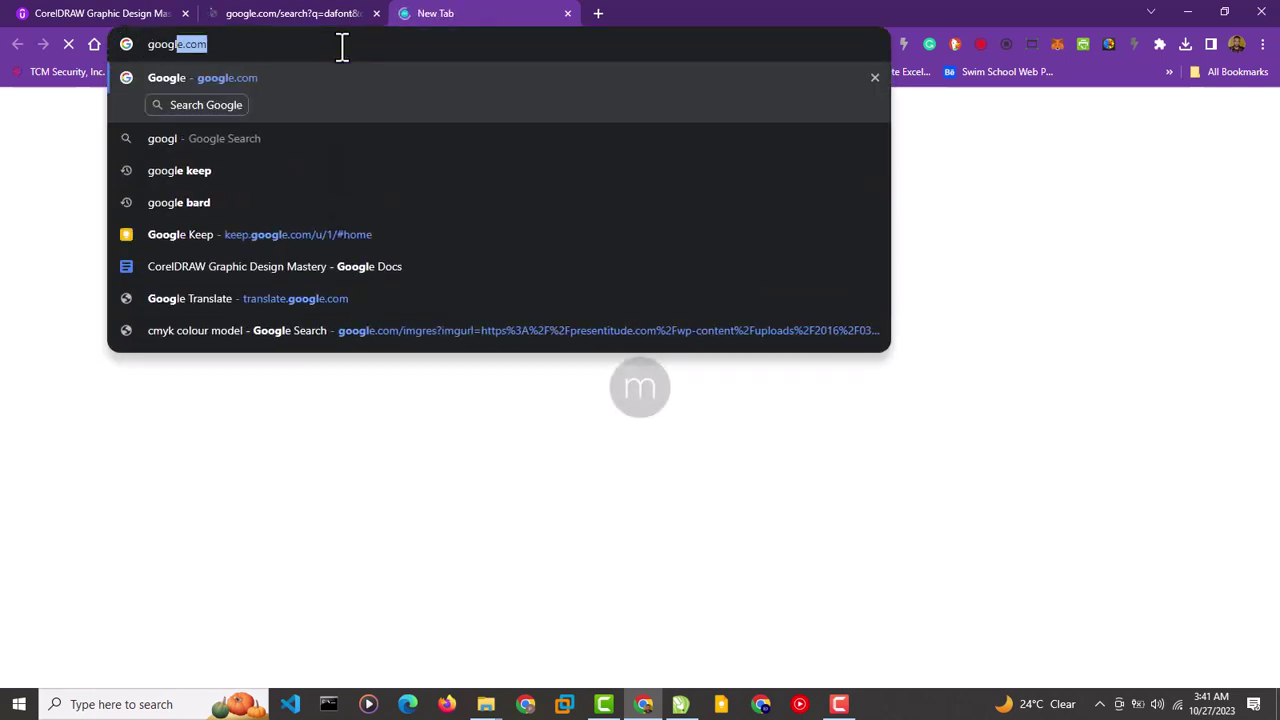
{"action": "type", "text": "e fon"}
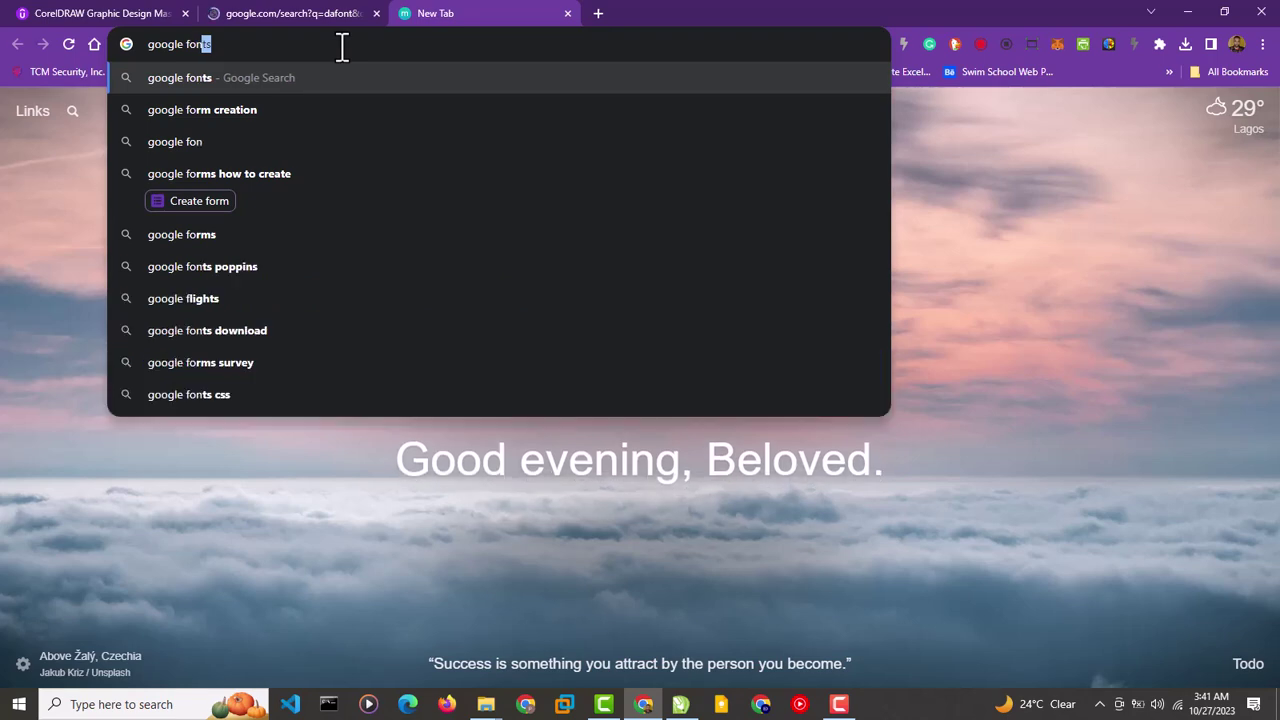
{"action": "type", "text": "ts"}
{"action": "key", "text": "Return"}
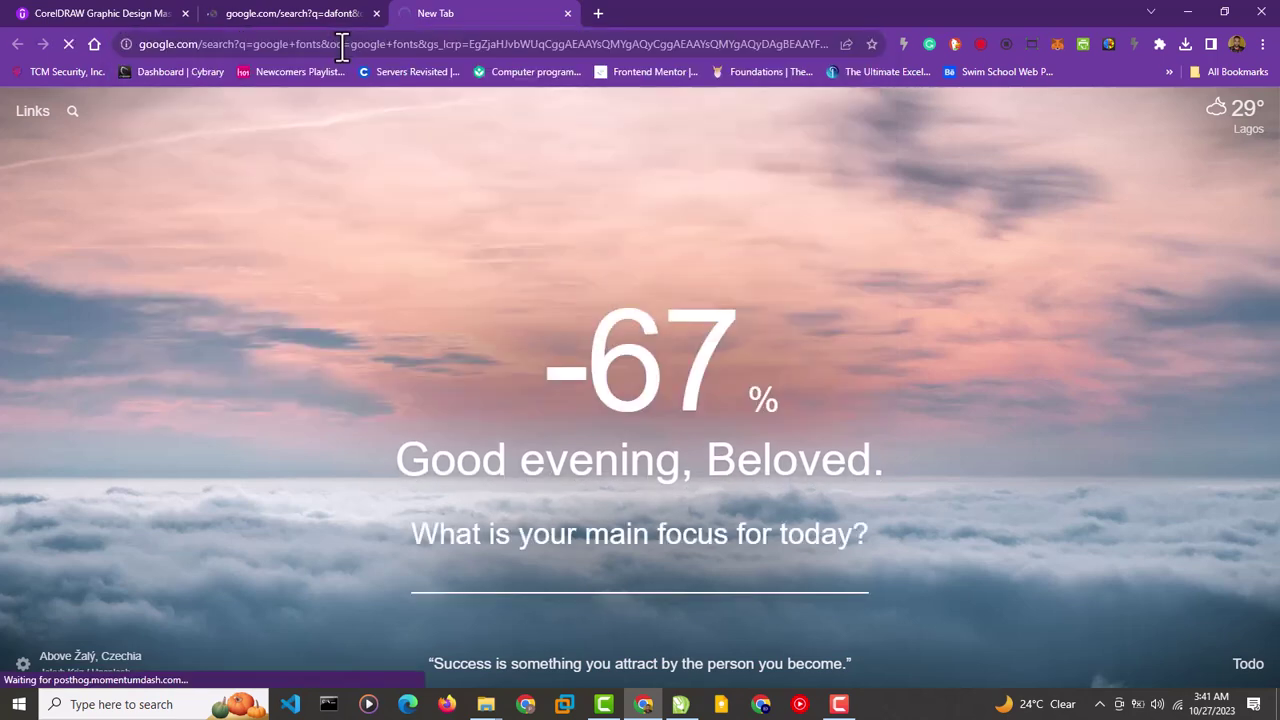
{"action": "left_click", "coordinate": [257, 12]}
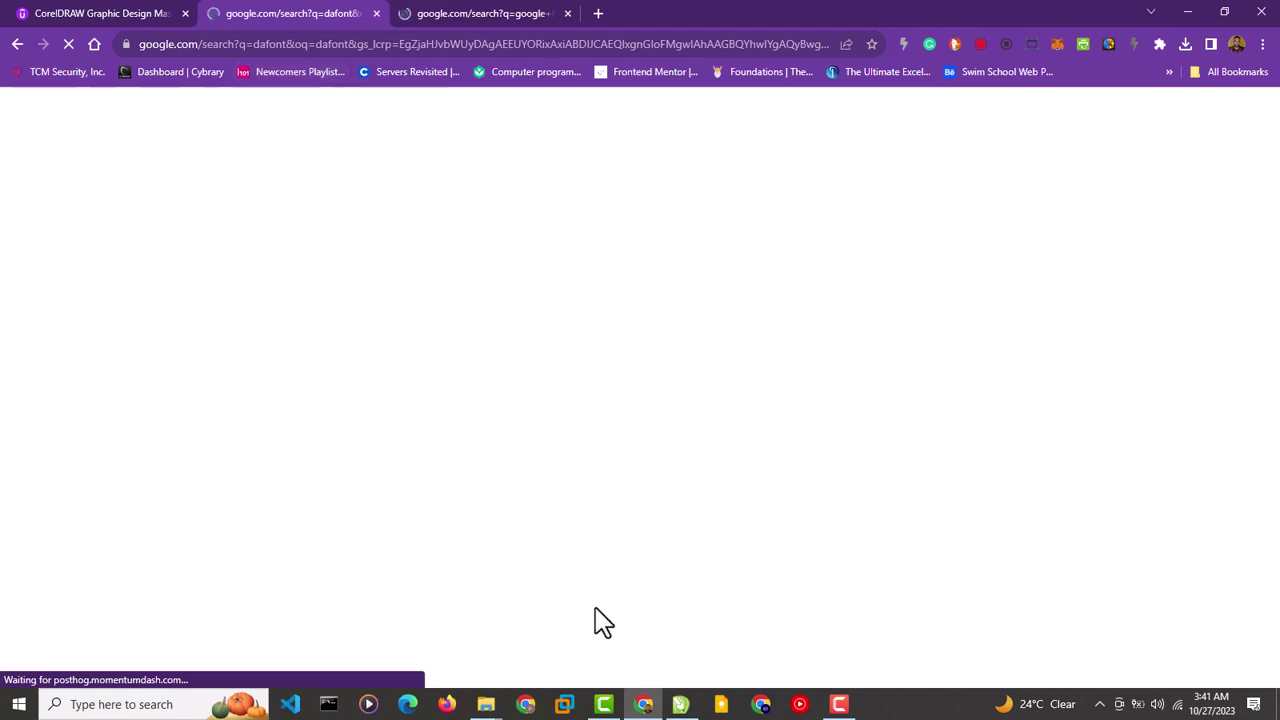
{"action": "left_click", "coordinate": [680, 704]}
- Create the A4 landscape RGB document named 'font'
{"action": "double_click", "coordinate": [626, 177]}
{"action": "type", "text": "font"}
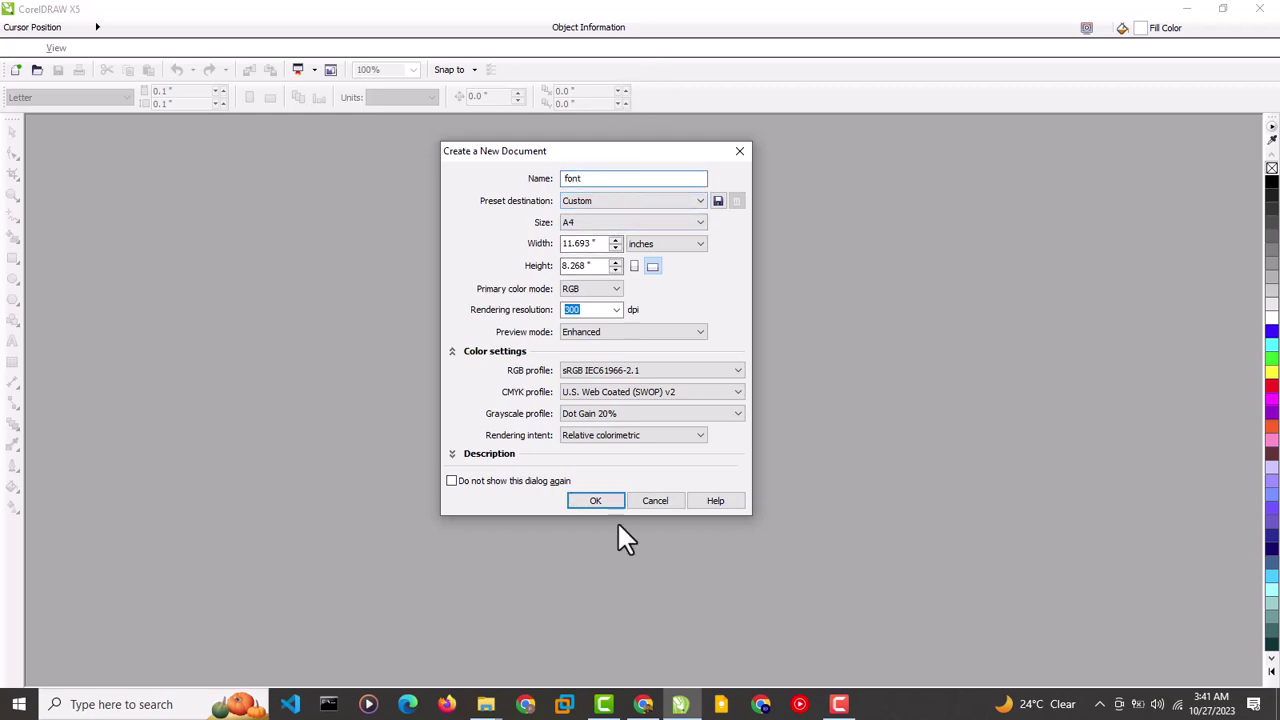
{"action": "left_click", "coordinate": [603, 498]}
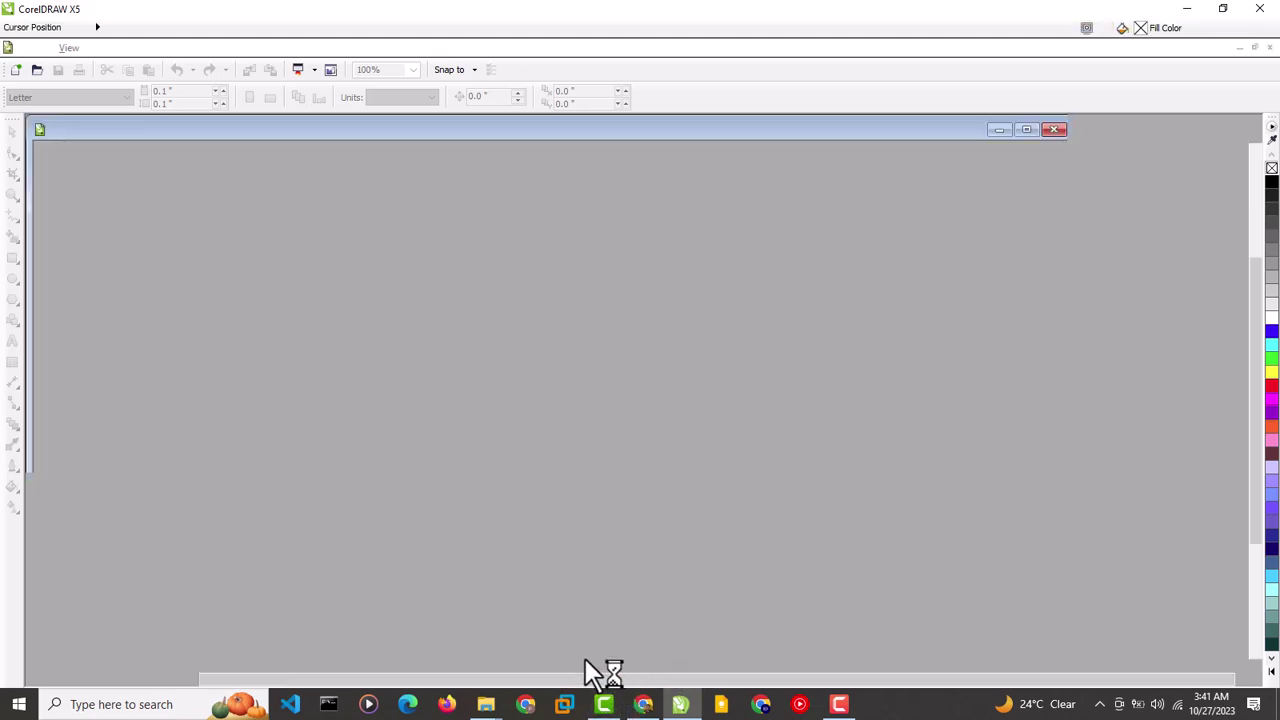
{"action": "left_click", "coordinate": [645, 704]}
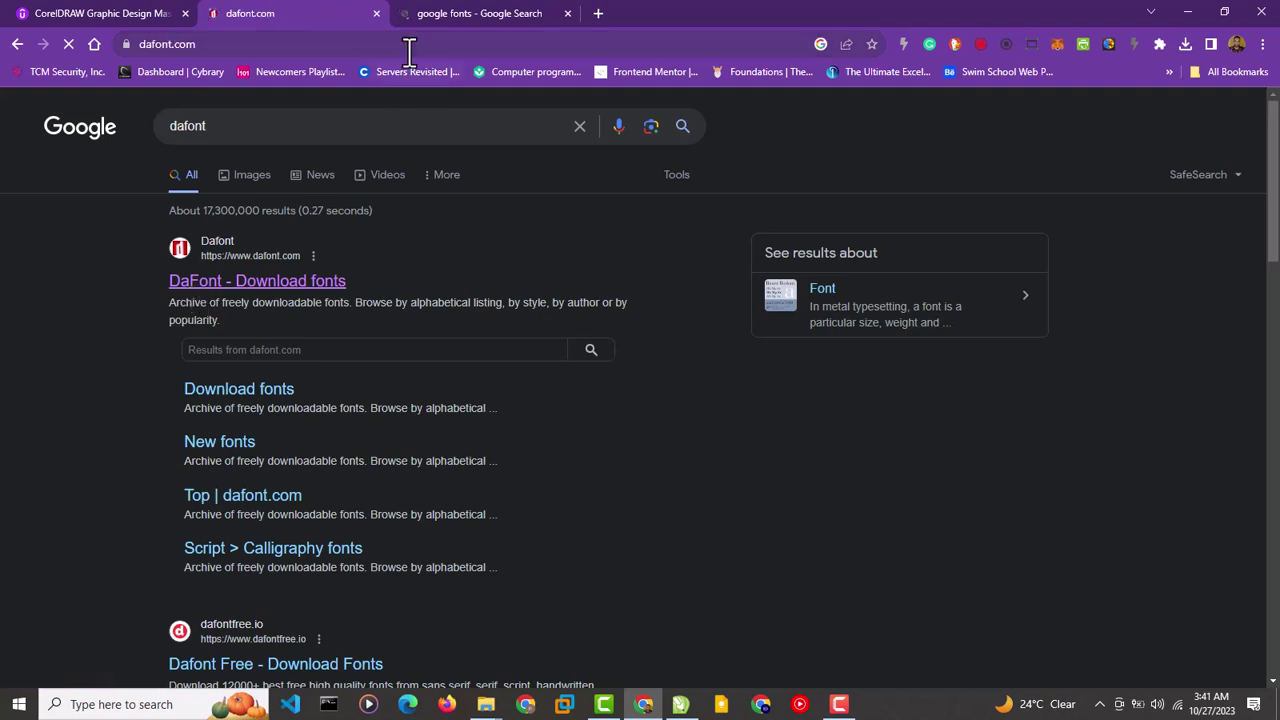
- Check the google fonts results, then return to the loading dafont.com tab
{"action": "left_click", "coordinate": [436, 13]}
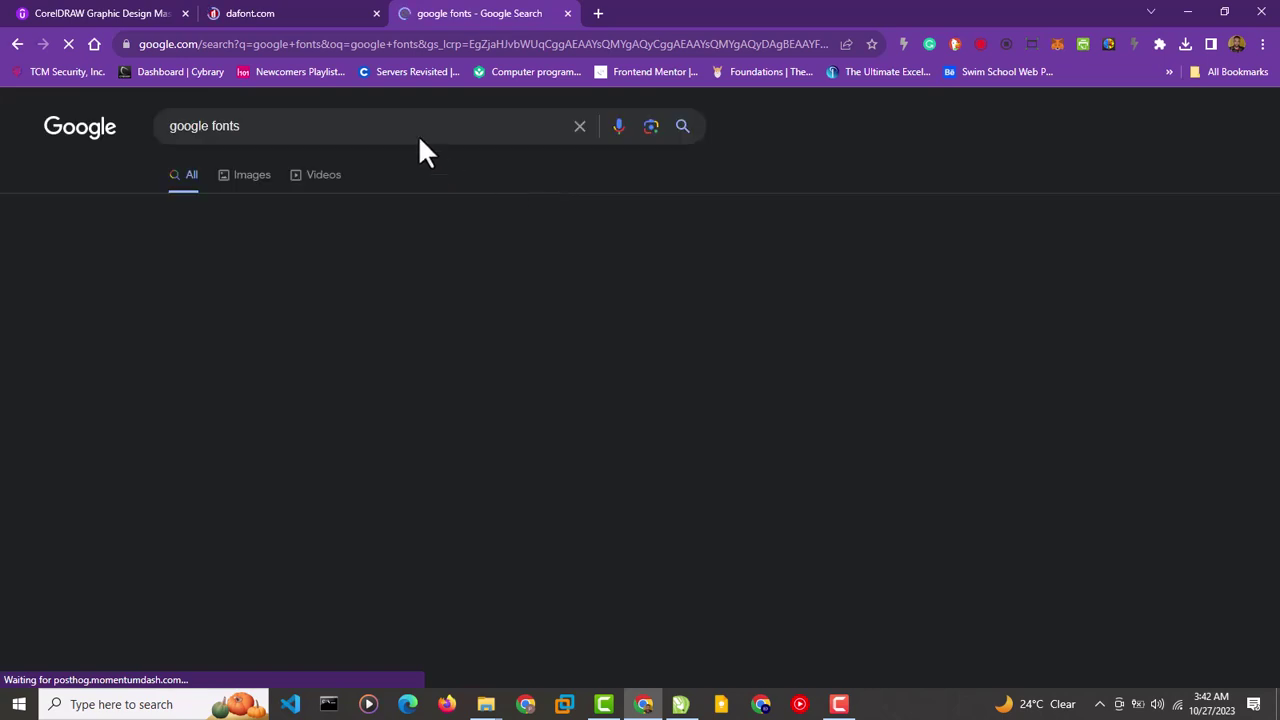
{"action": "left_click", "coordinate": [331, 18]}
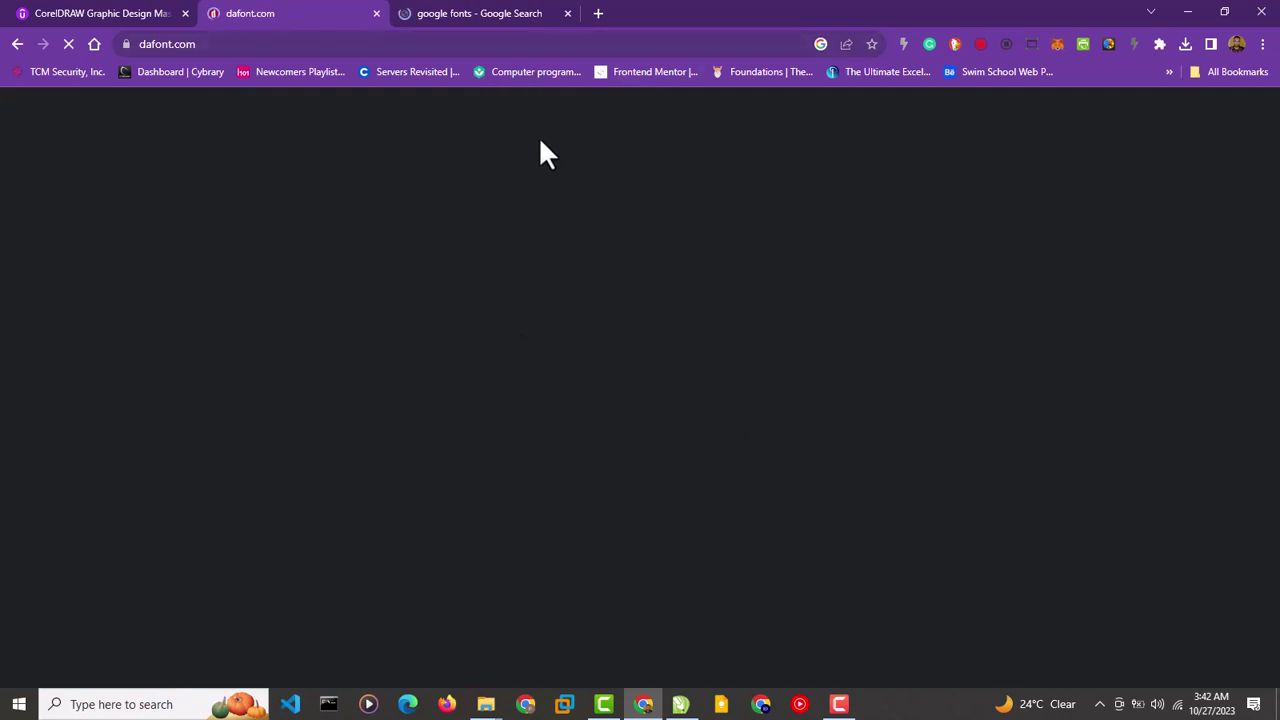
- Add the artistic text 'Text' on the page with the Text tool, in Arial 24 pt
{"action": "left_click", "coordinate": [681, 704]}
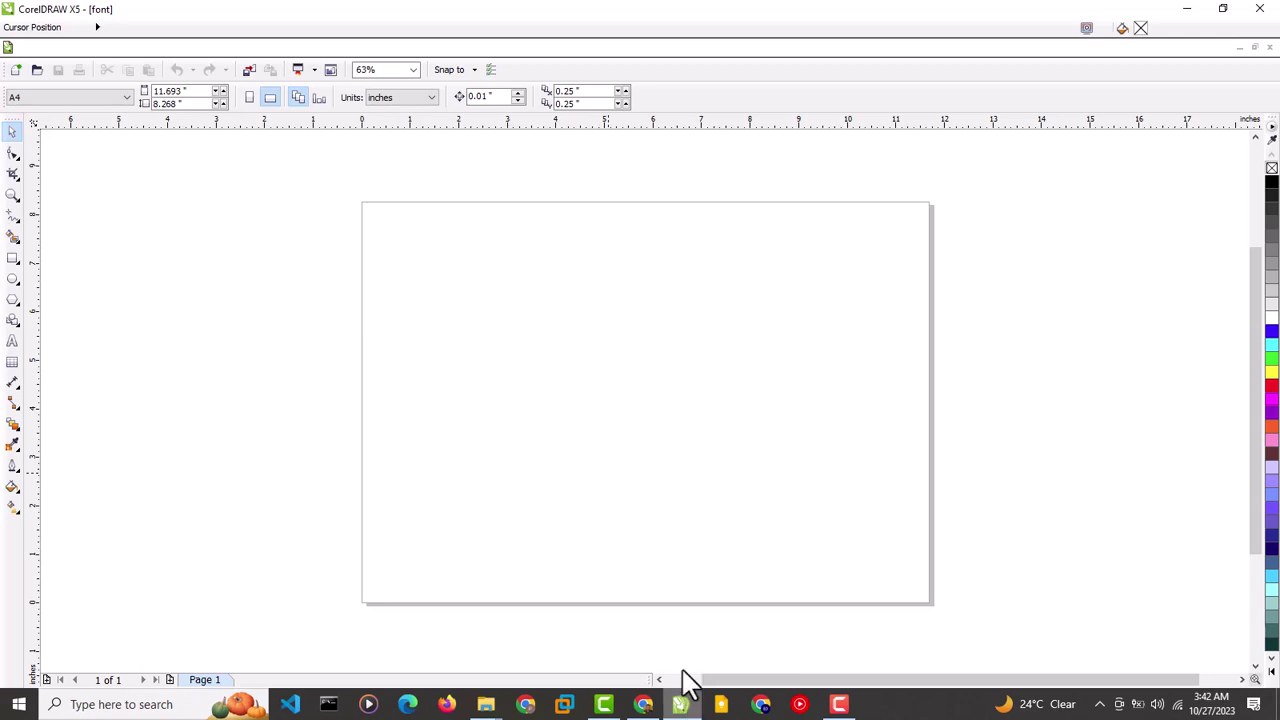
{"action": "left_click", "coordinate": [11, 341]}
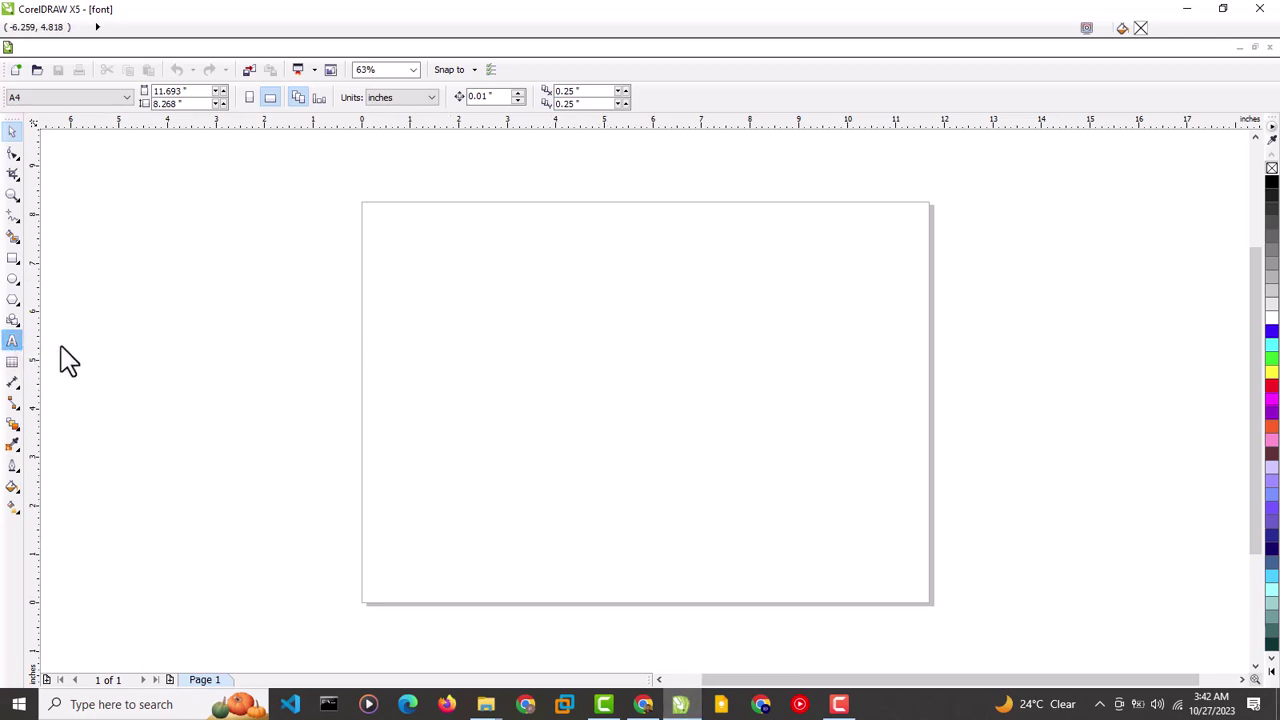
{"action": "left_click", "coordinate": [478, 370]}
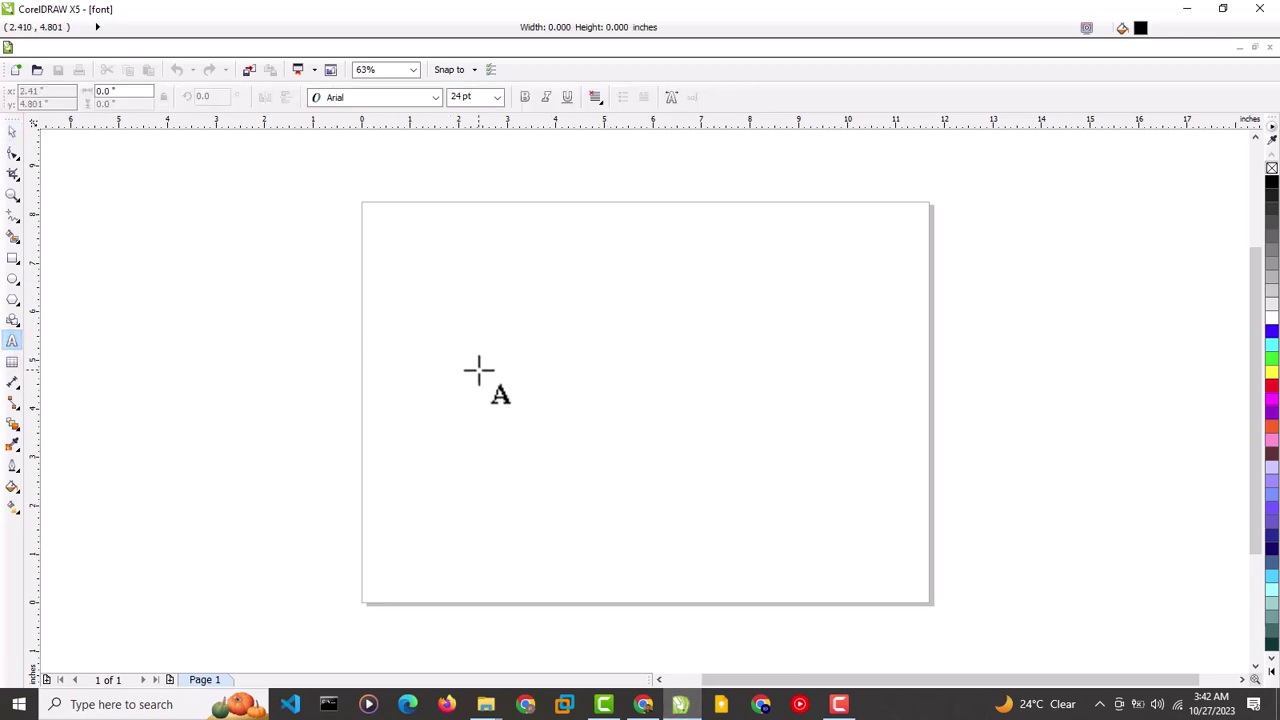
{"action": "type", "text": "Text"}
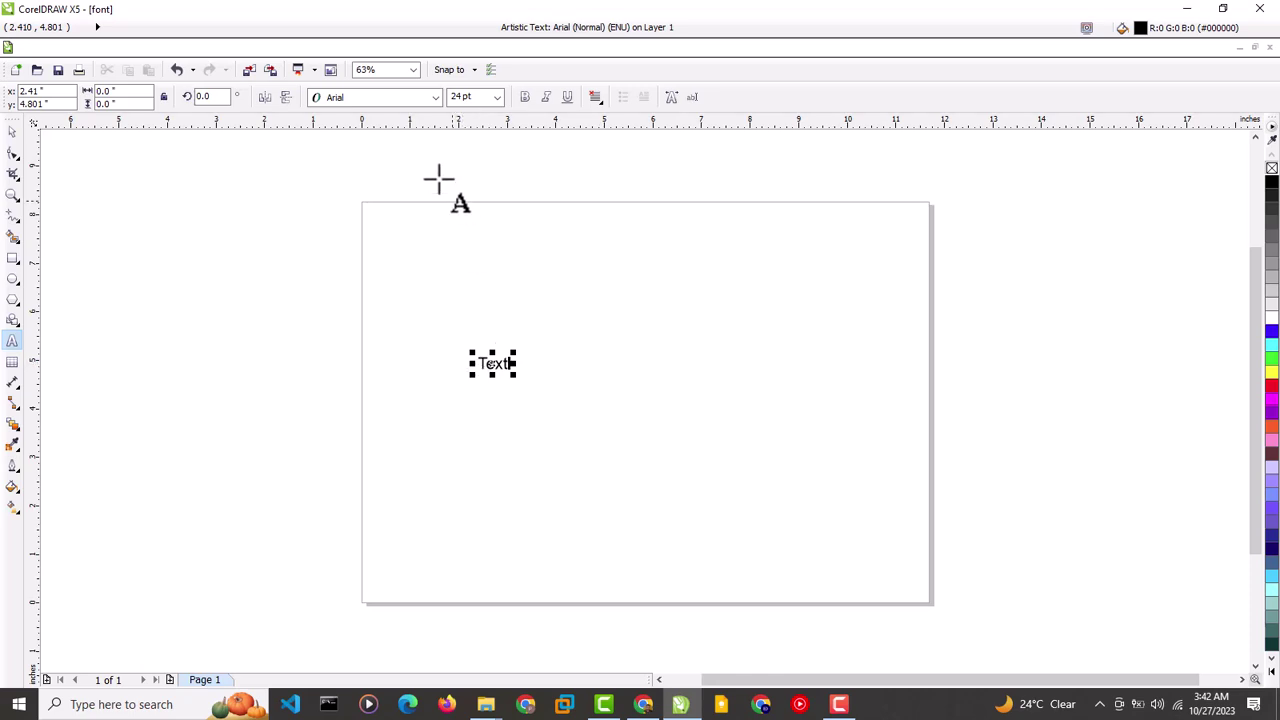
{"action": "left_click", "coordinate": [432, 99]}
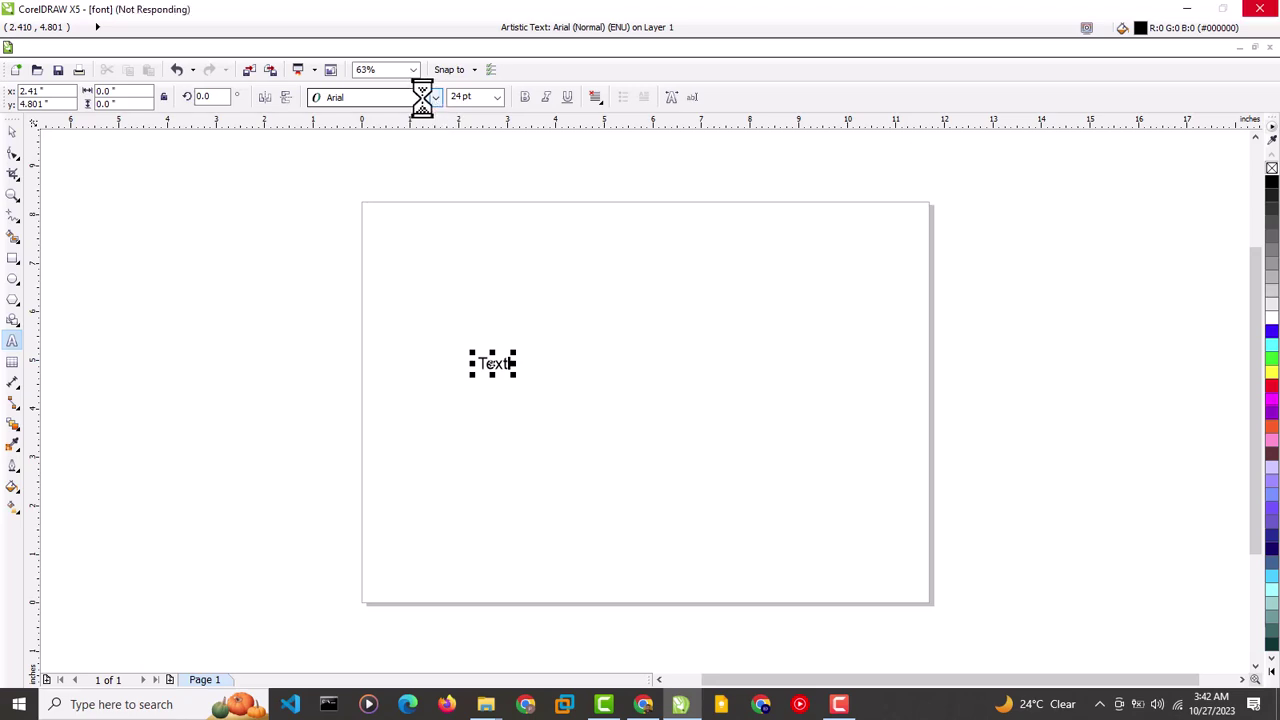
- Step through CorelDRAW's installed fonts while checking the DaFont site in Chrome
{"action": "left_click", "coordinate": [643, 704]}
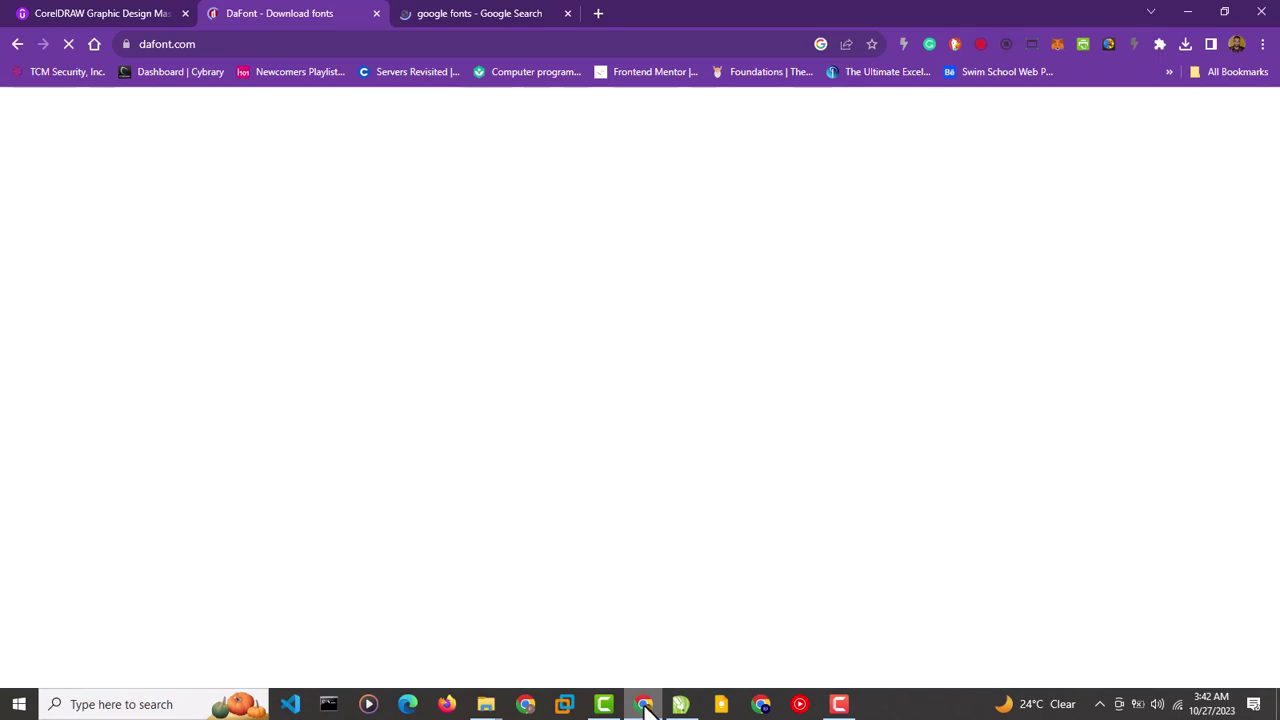
{"action": "scroll", "coordinate": [666, 480], "scroll_direction": "down", "scroll_amount": 3}
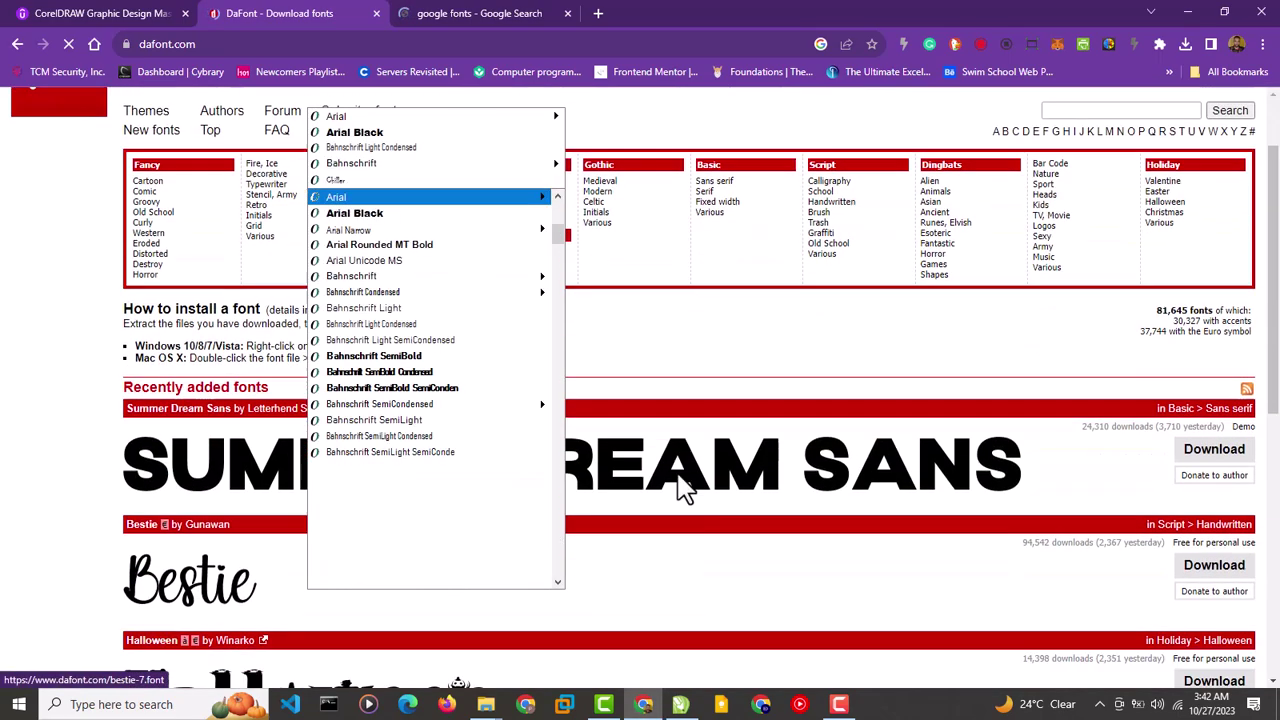
{"action": "left_click", "coordinate": [680, 704]}
{"action": "key", "text": "Down"}
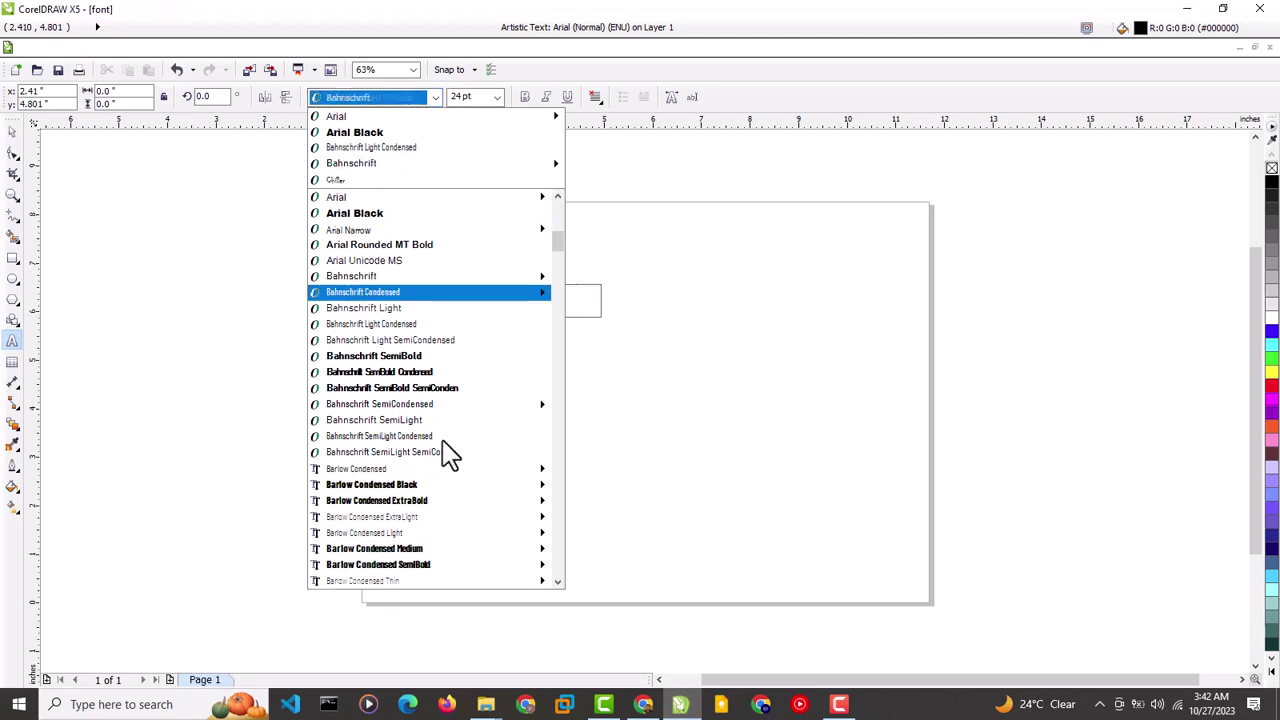
{"action": "key", "text": "Down"}
{"action": "key", "text": "Down"}
{"action": "key", "text": "Down"}
{"action": "key", "text": "Down"}
{"action": "key", "text": "Down"}
{"action": "key", "text": "Down"}
{"action": "key", "text": "Down"}
{"action": "key", "text": "Down"}
{"action": "key", "text": "Down"}
{"action": "key", "text": "Down"}
{"action": "key", "text": "Down"}
{"action": "key", "text": "Down"}
{"action": "key", "text": "Down"}
{"action": "key", "text": "Down"}
{"action": "key", "text": "Down"}
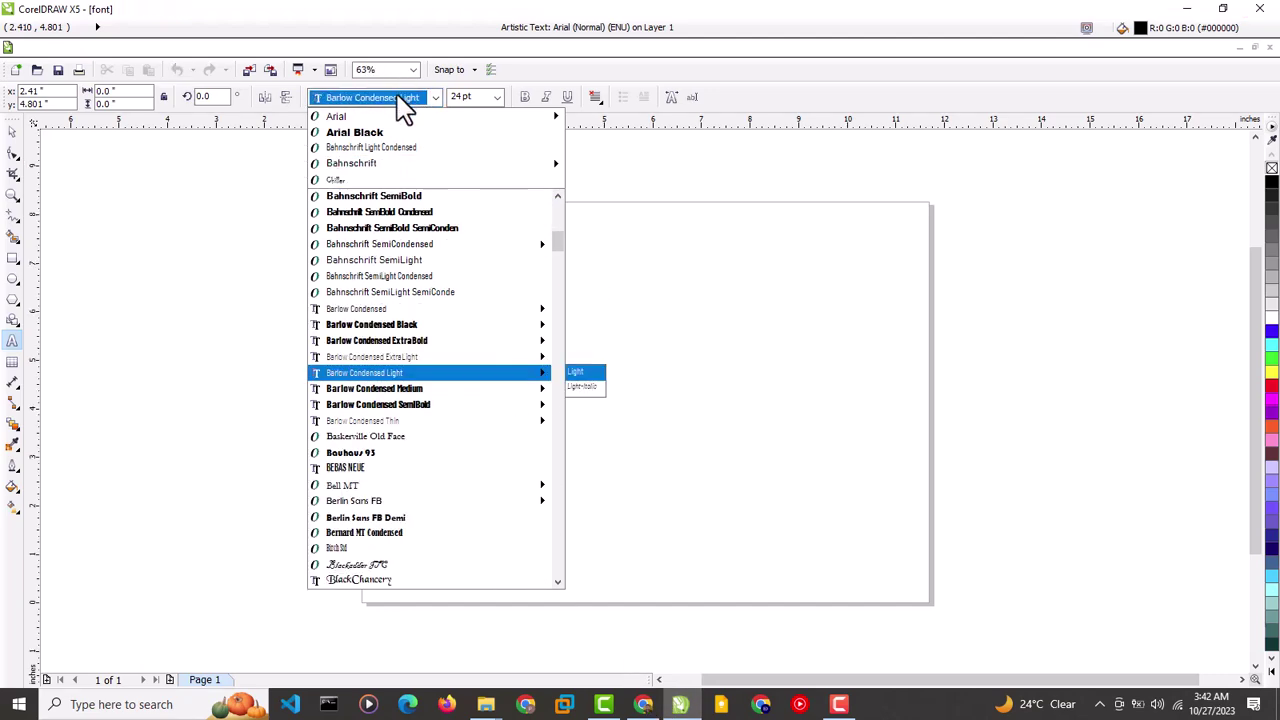
{"action": "left_click", "coordinate": [643, 704]}
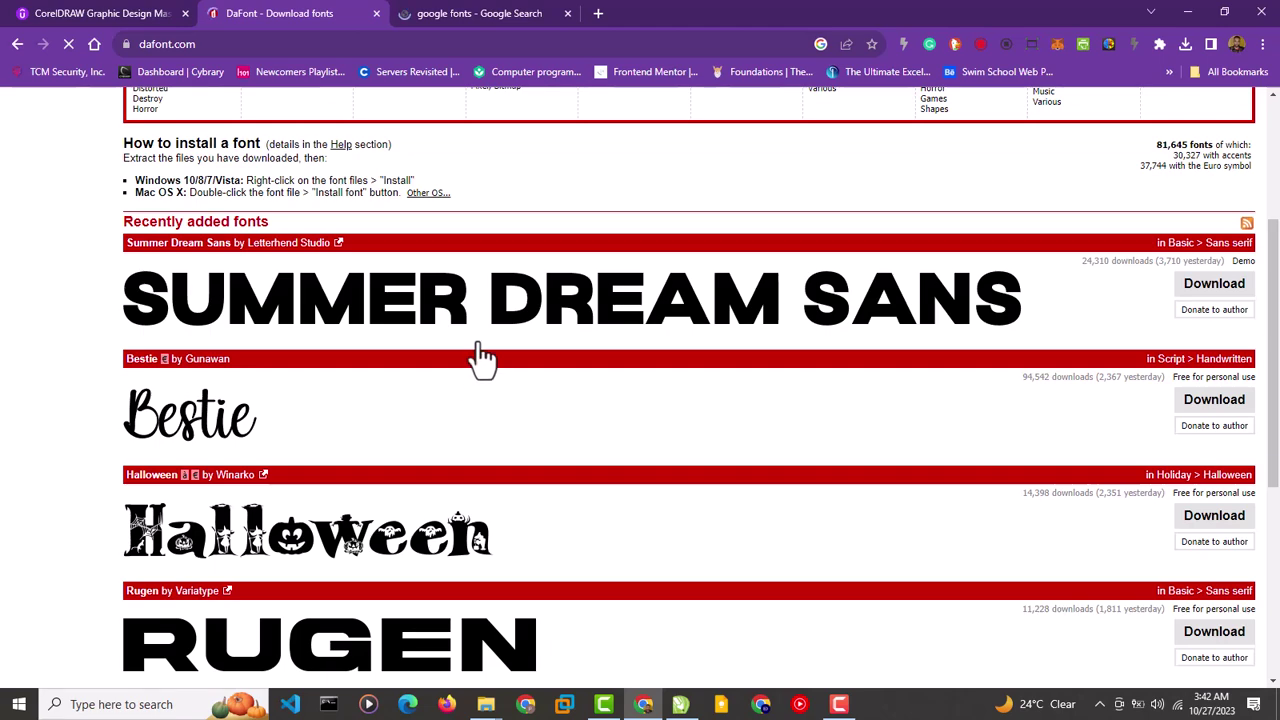
- Go to DaFont's Holiday > Christmas font category
{"action": "scroll", "coordinate": [480, 380], "scroll_direction": "down", "scroll_amount": 2}
{"action": "scroll", "coordinate": [389, 494], "scroll_direction": "down", "scroll_amount": 3}
{"action": "scroll", "coordinate": [390, 494], "scroll_direction": "up", "scroll_amount": 4}
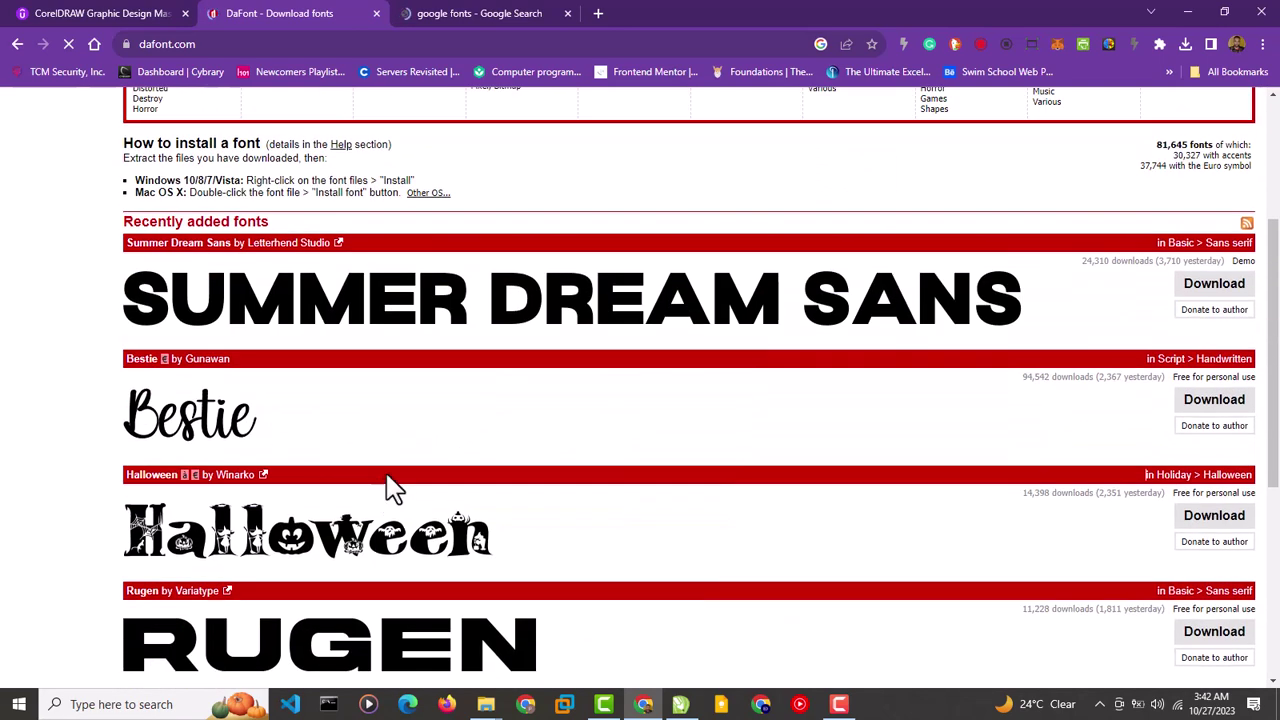
{"action": "scroll", "coordinate": [391, 485], "scroll_direction": "up", "scroll_amount": 3}
{"action": "left_click_drag", "start_coordinate": [235, 288], "coordinate": [17, 340]}
{"action": "left_click", "coordinate": [14, 340]}
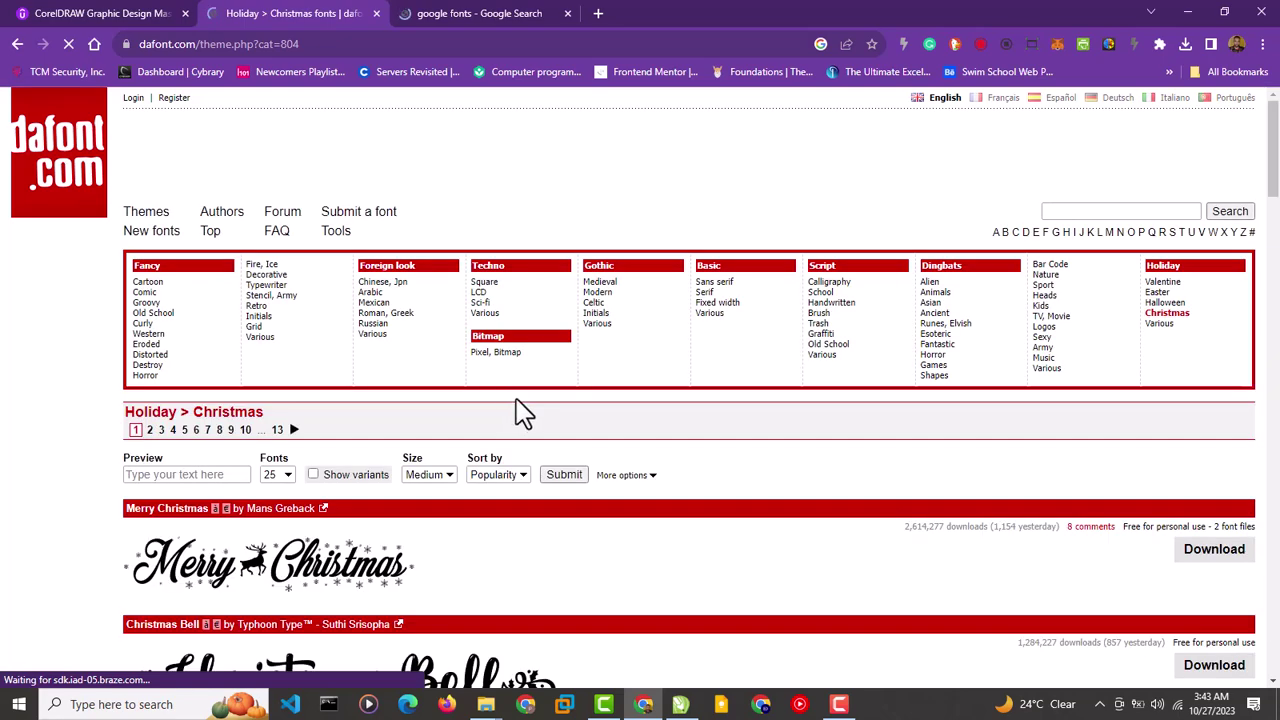
- Scroll the Christmas fonts list down until PW Joyeux Noel appears
{"action": "scroll", "coordinate": [510, 420], "scroll_direction": "down", "scroll_amount": 1}
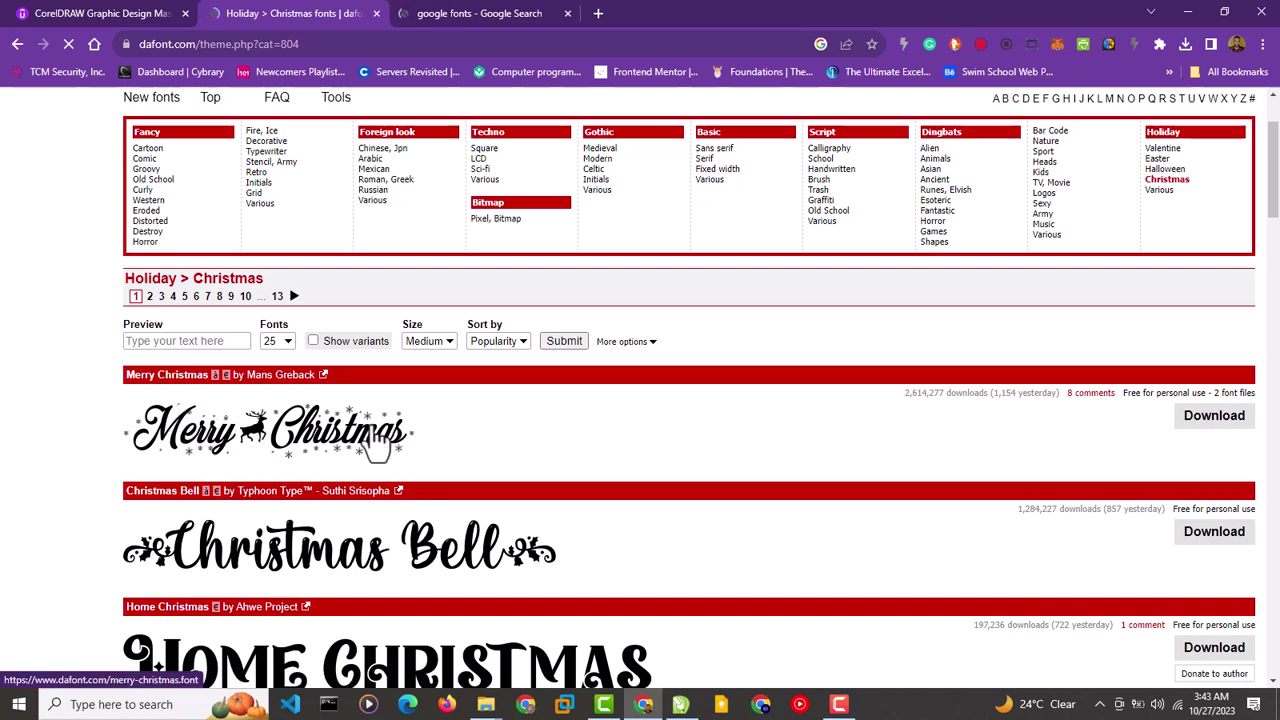
{"action": "scroll", "coordinate": [395, 488], "scroll_direction": "down", "scroll_amount": 1}
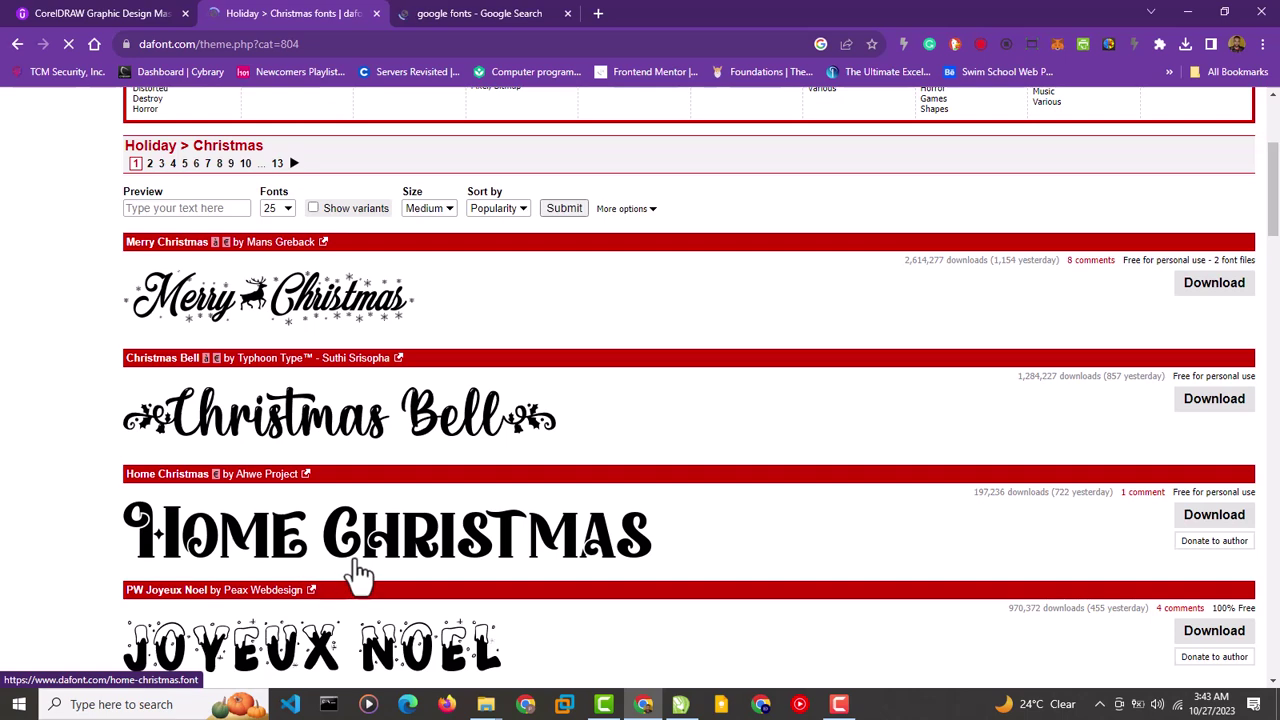
{"action": "scroll", "coordinate": [323, 534], "scroll_direction": "down", "scroll_amount": 1}
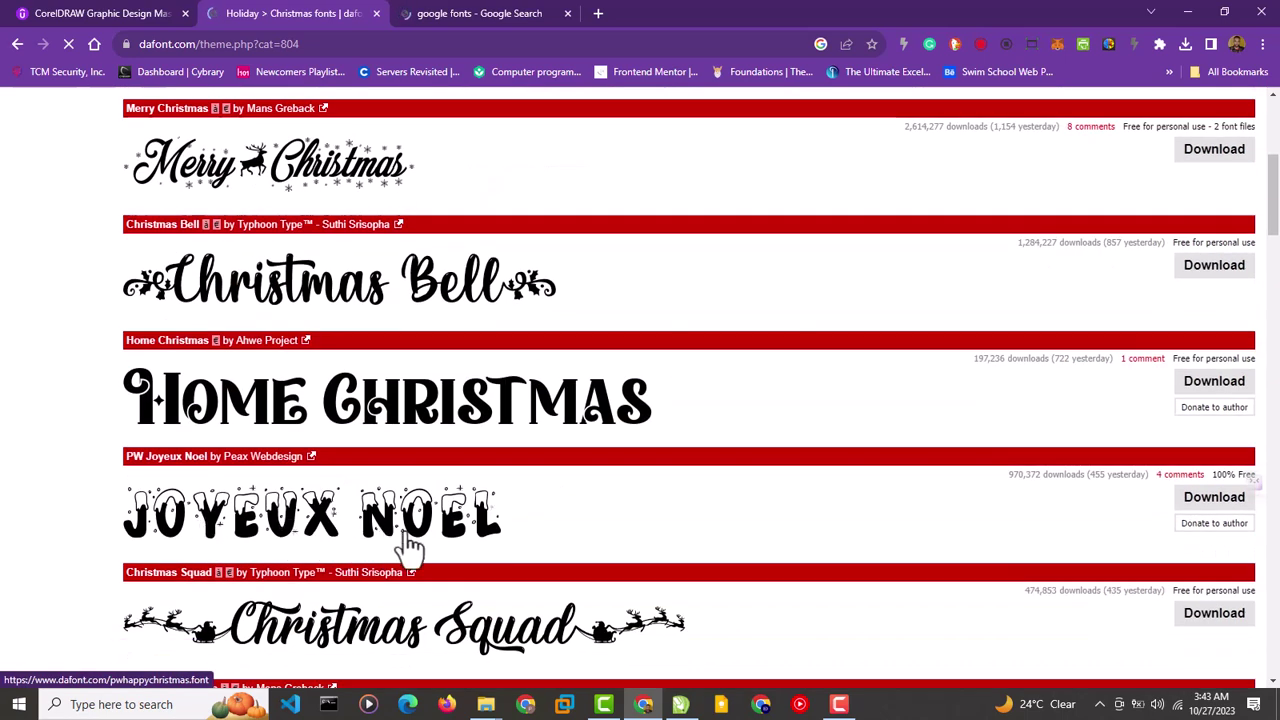
{"action": "scroll", "coordinate": [243, 390], "scroll_direction": "down", "scroll_amount": 1}
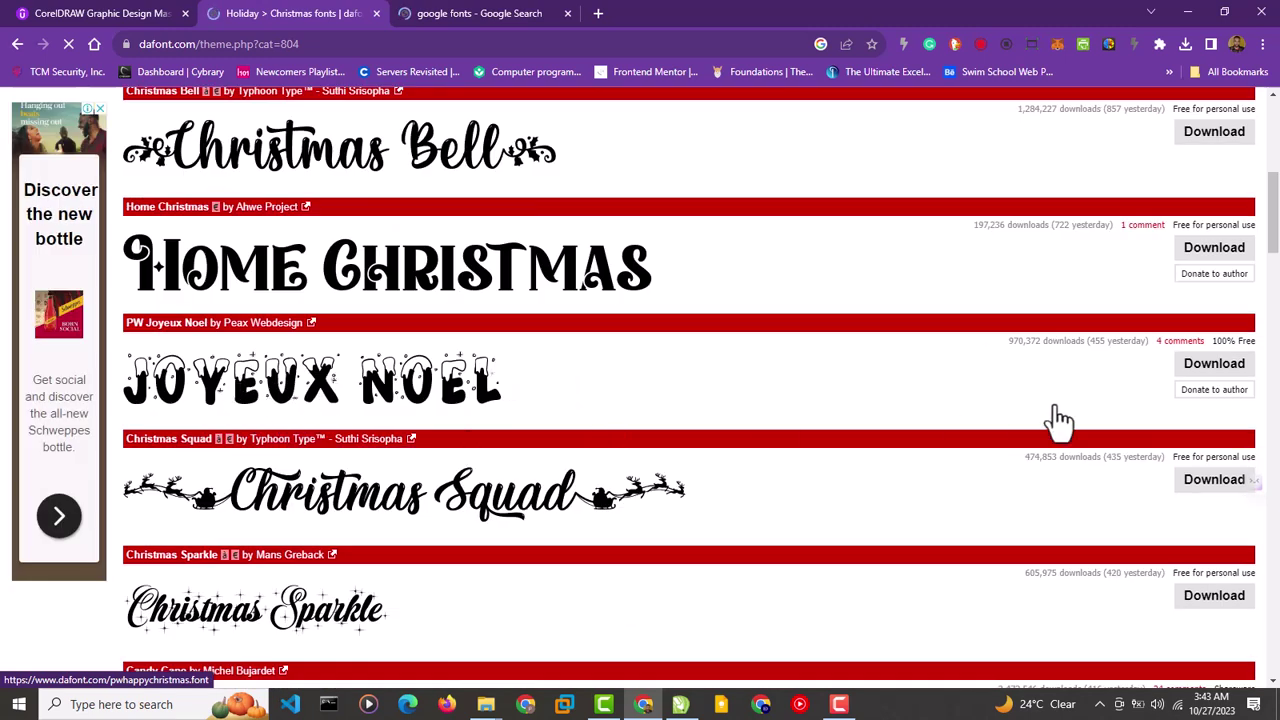
- Change the 'Text' object's font from Arial to Jokerman in CorelDRAW
{"action": "left_click", "coordinate": [680, 704]}
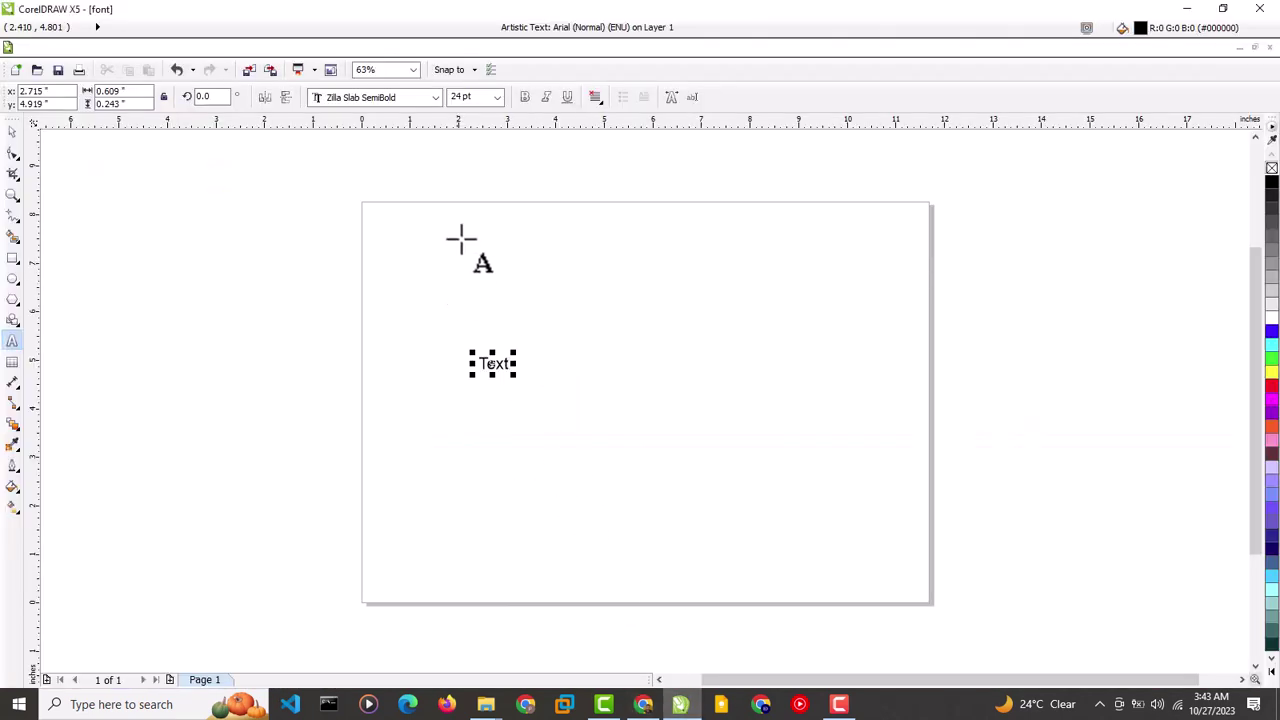
{"action": "left_click", "coordinate": [435, 97]}
{"action": "left_click", "coordinate": [425, 97]}
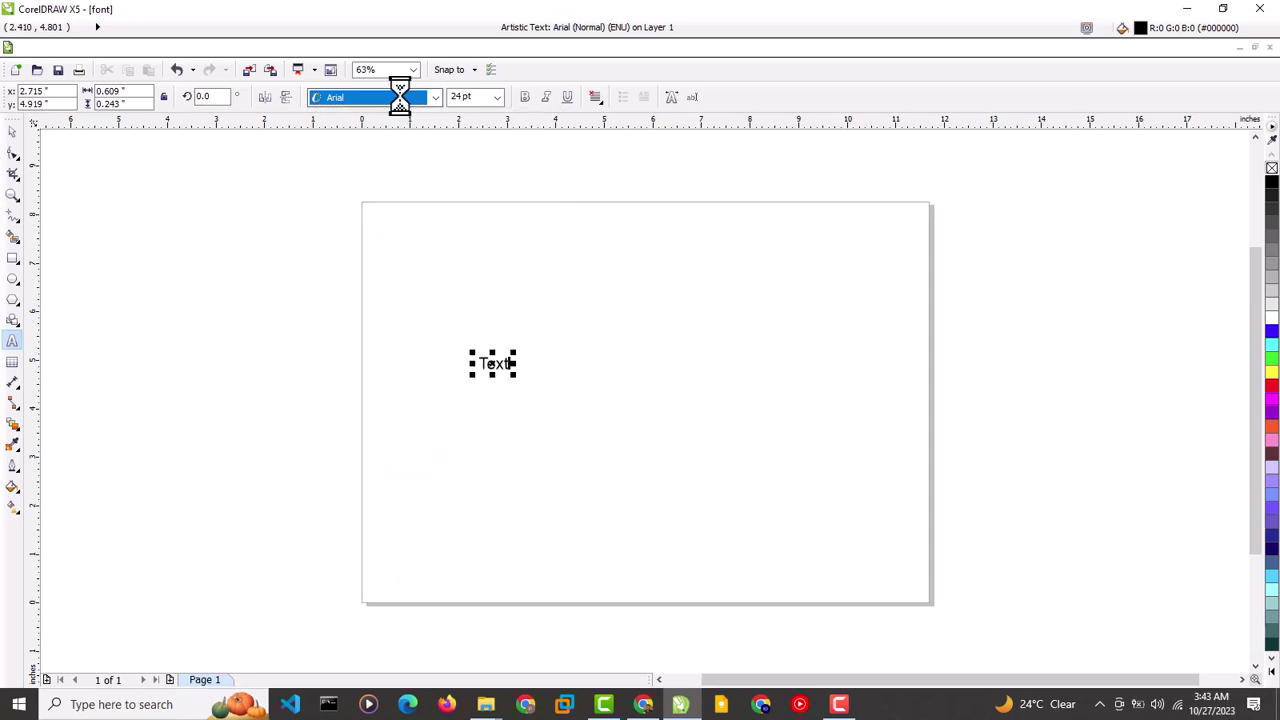
{"action": "type", "text": "Jokerman"}
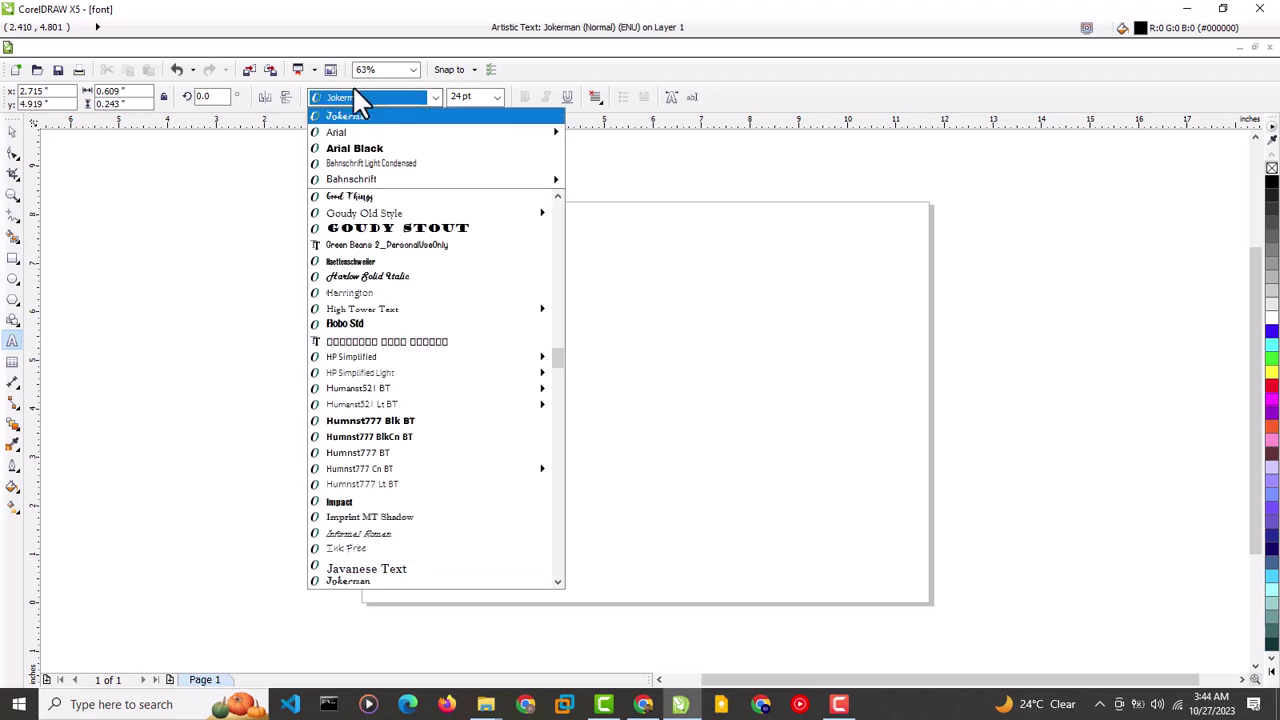
{"action": "type", "text": "J"}
{"action": "key", "text": "Down"}
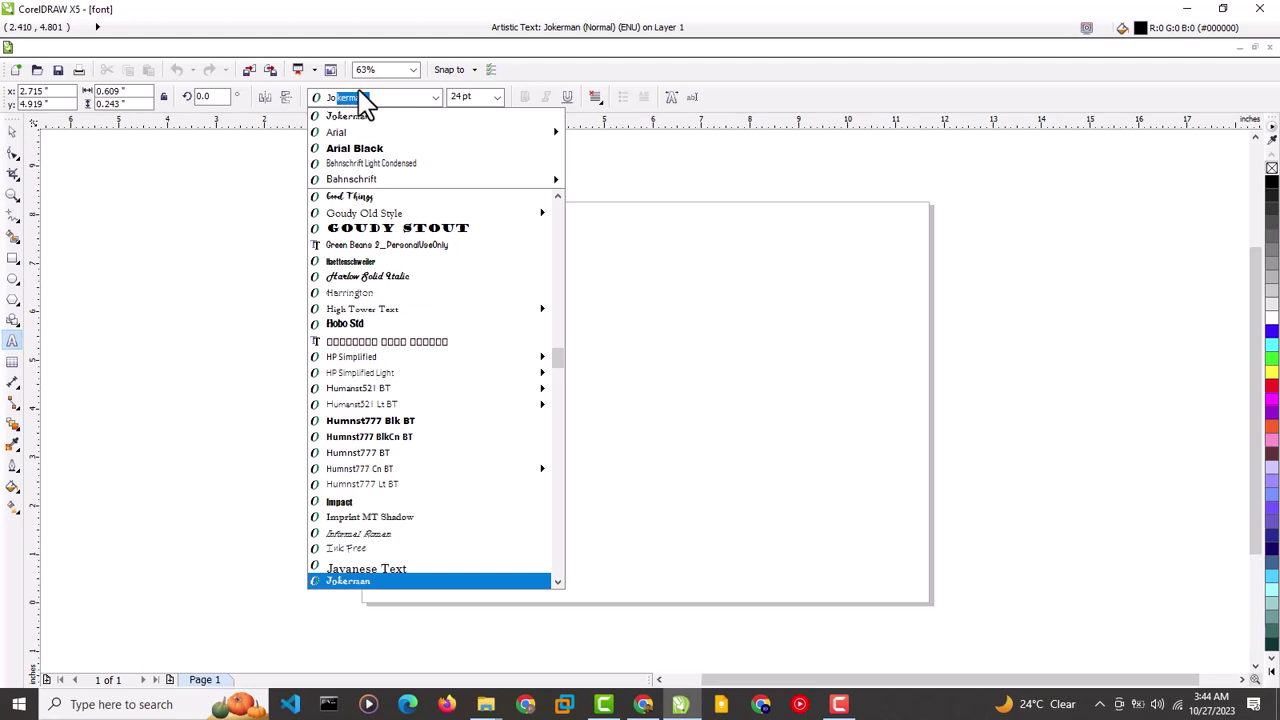
{"action": "left_click", "coordinate": [365, 105]}
{"action": "left_click", "coordinate": [435, 97]}
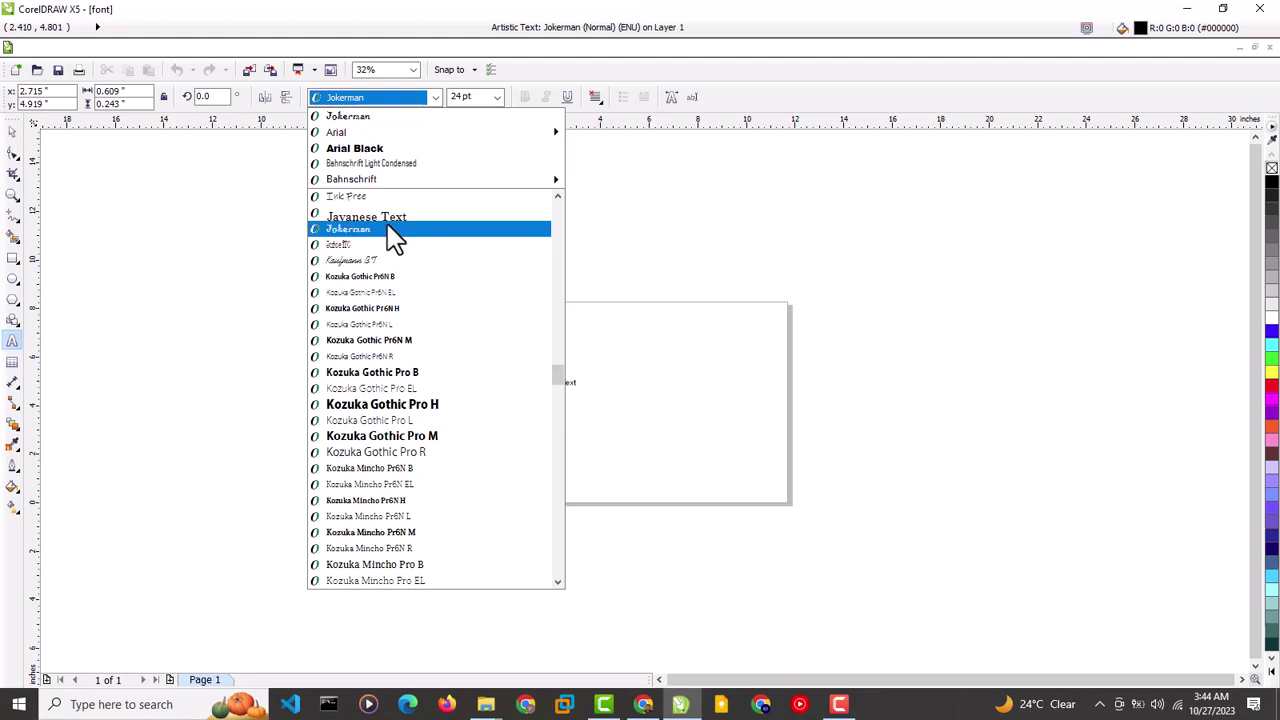
{"action": "type", "text": "i"}
{"action": "key", "text": "Escape"}
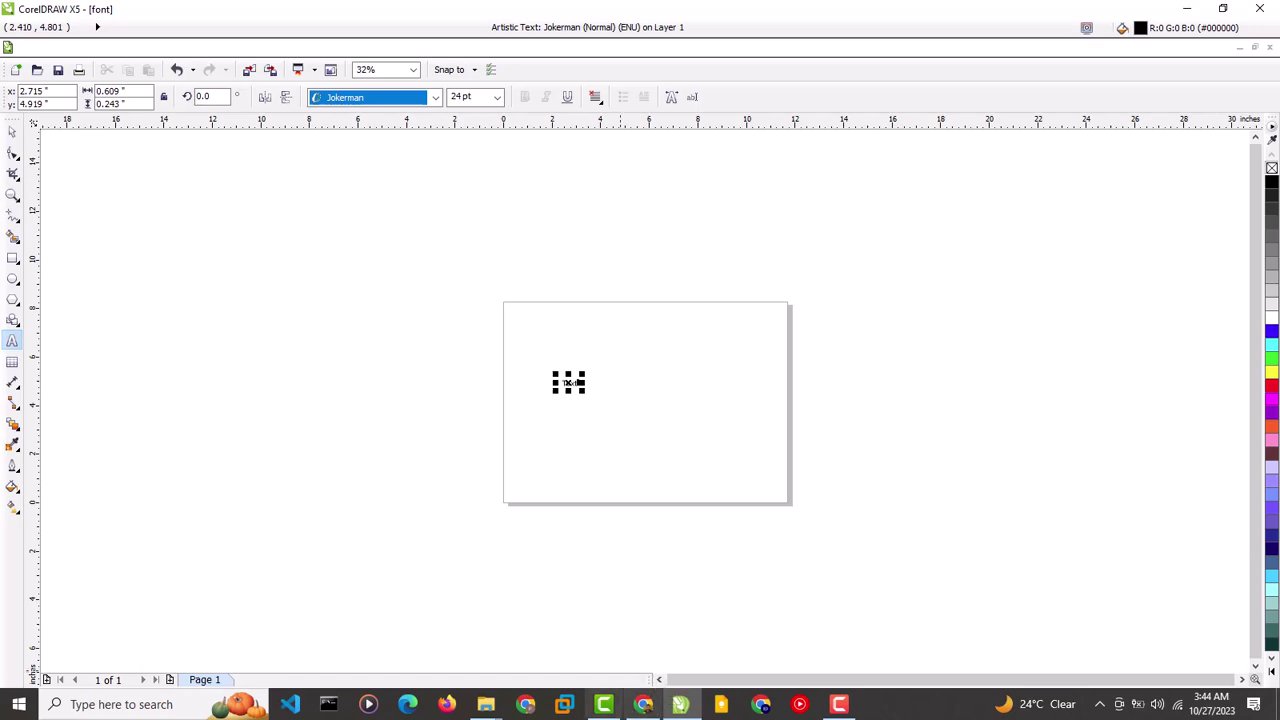
{"action": "left_click", "coordinate": [644, 704]}
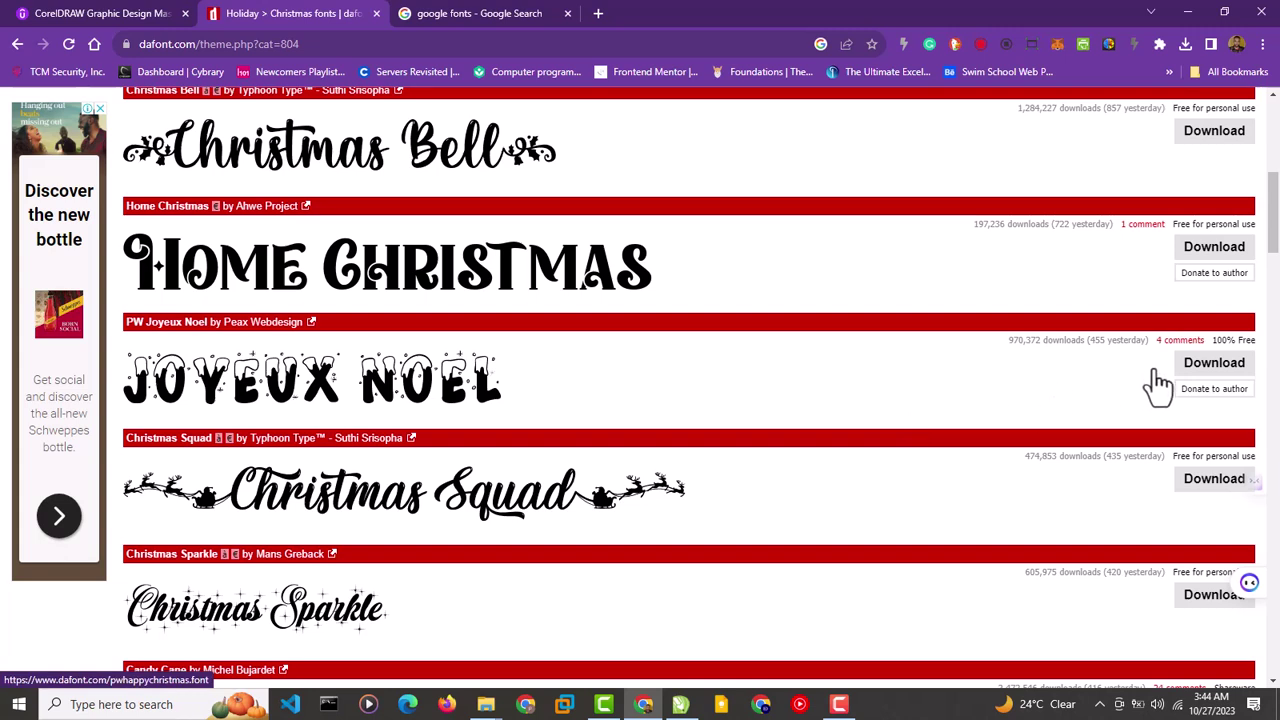
- Download PW Joyeux Noel as pwhappychristmas.zip and open the zip
{"action": "left_click", "coordinate": [1203, 372]}
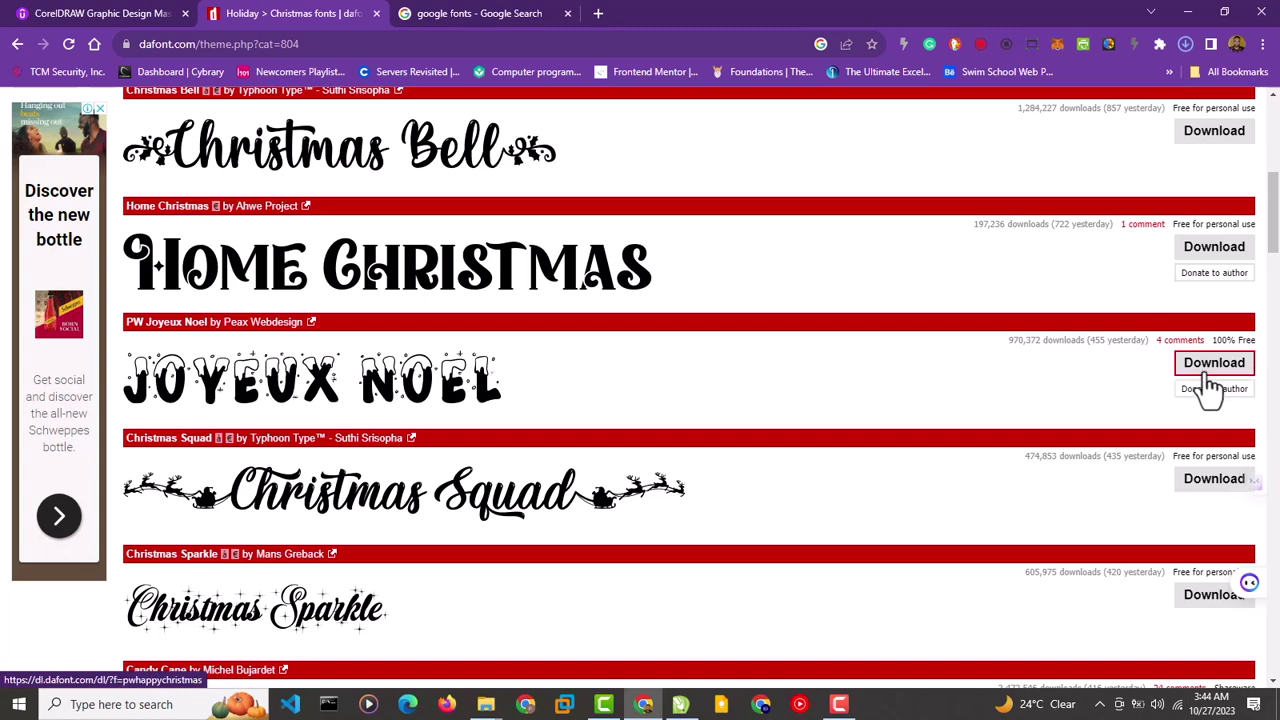
{"action": "left_click", "coordinate": [1185, 44]}
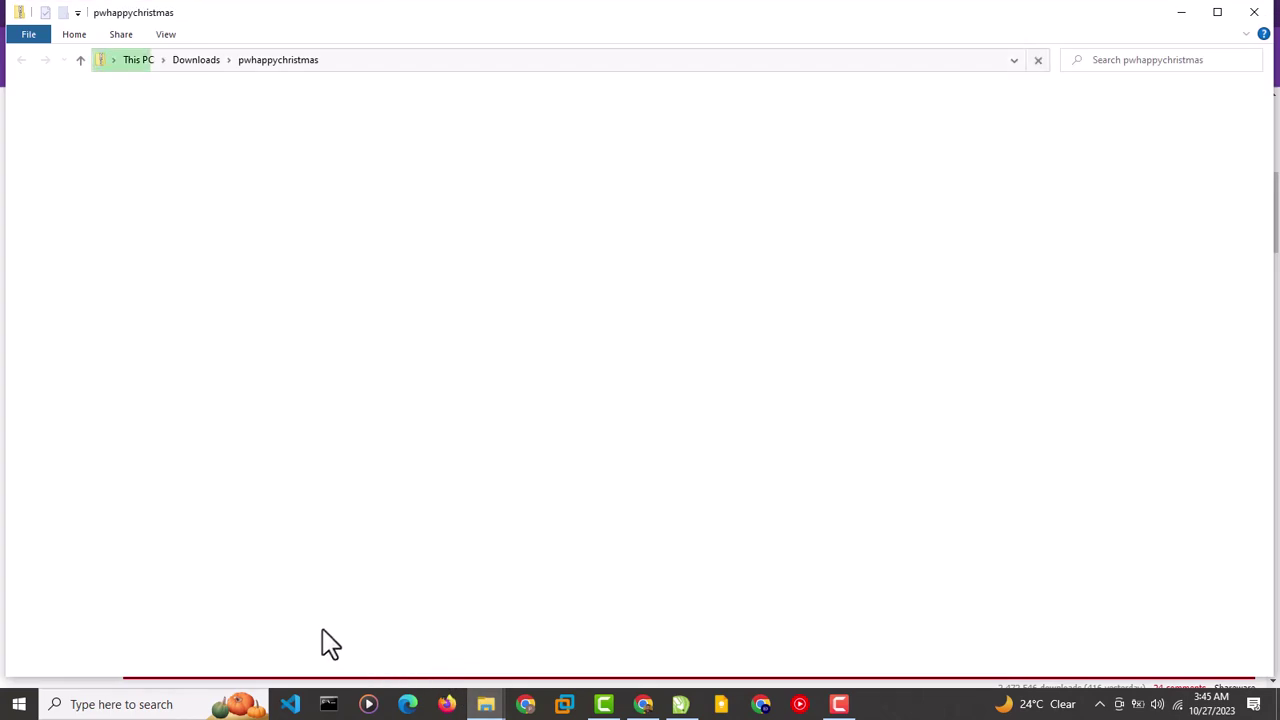
- Extract pwhappychristmas.zip in Downloads and select the PWHappyChristmas TrueType font file
{"action": "mouse_move", "coordinate": [486, 702]}
{"action": "left_click", "coordinate": [343, 640]}
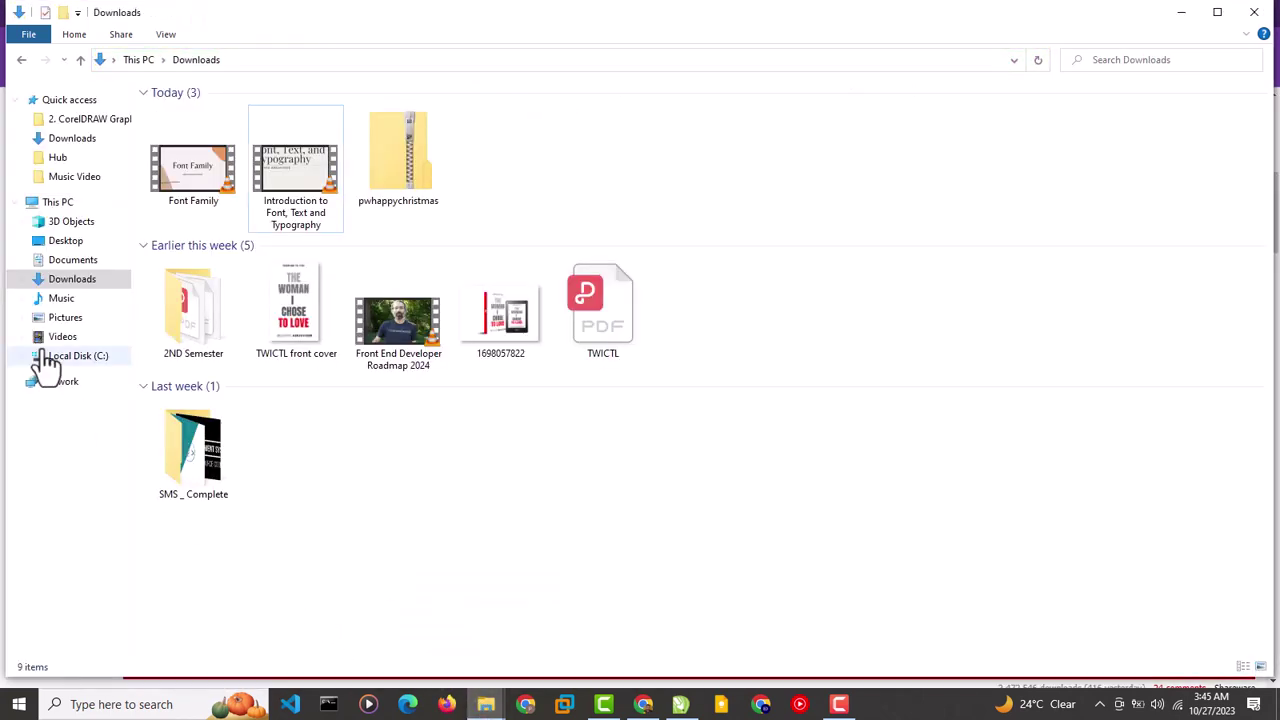
{"action": "left_click", "coordinate": [80, 285]}
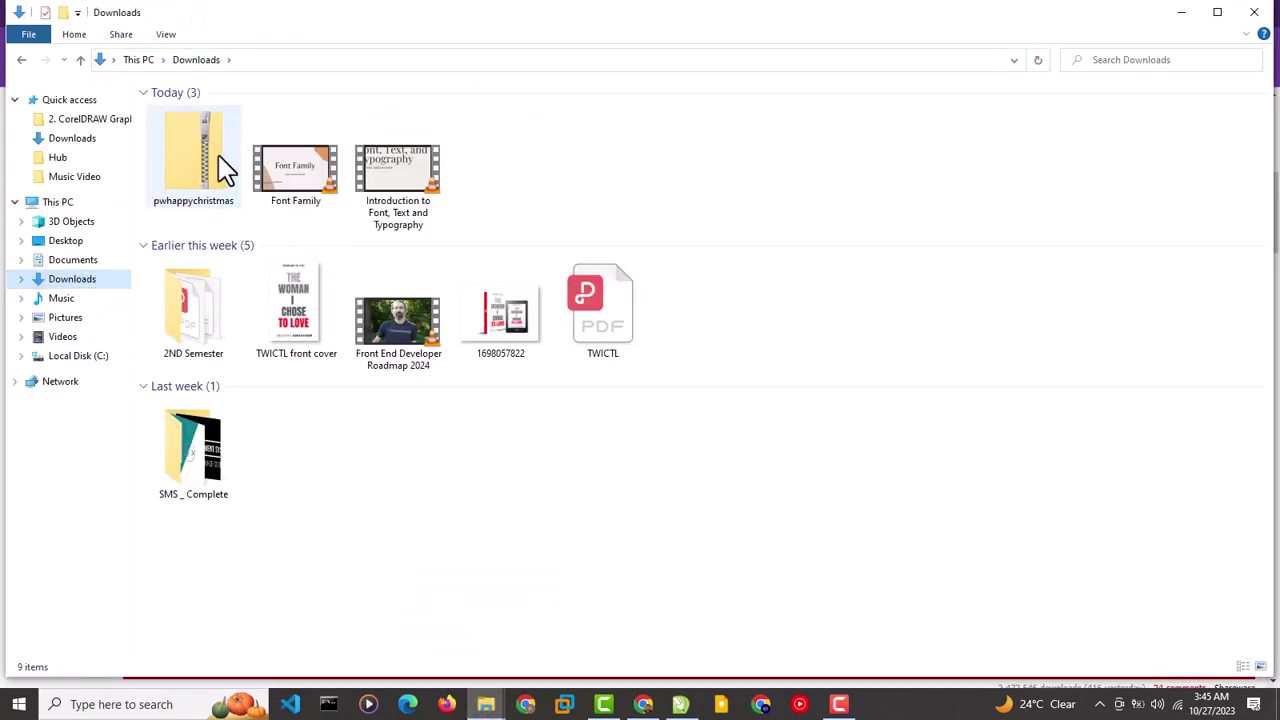
{"action": "left_click", "coordinate": [181, 188]}
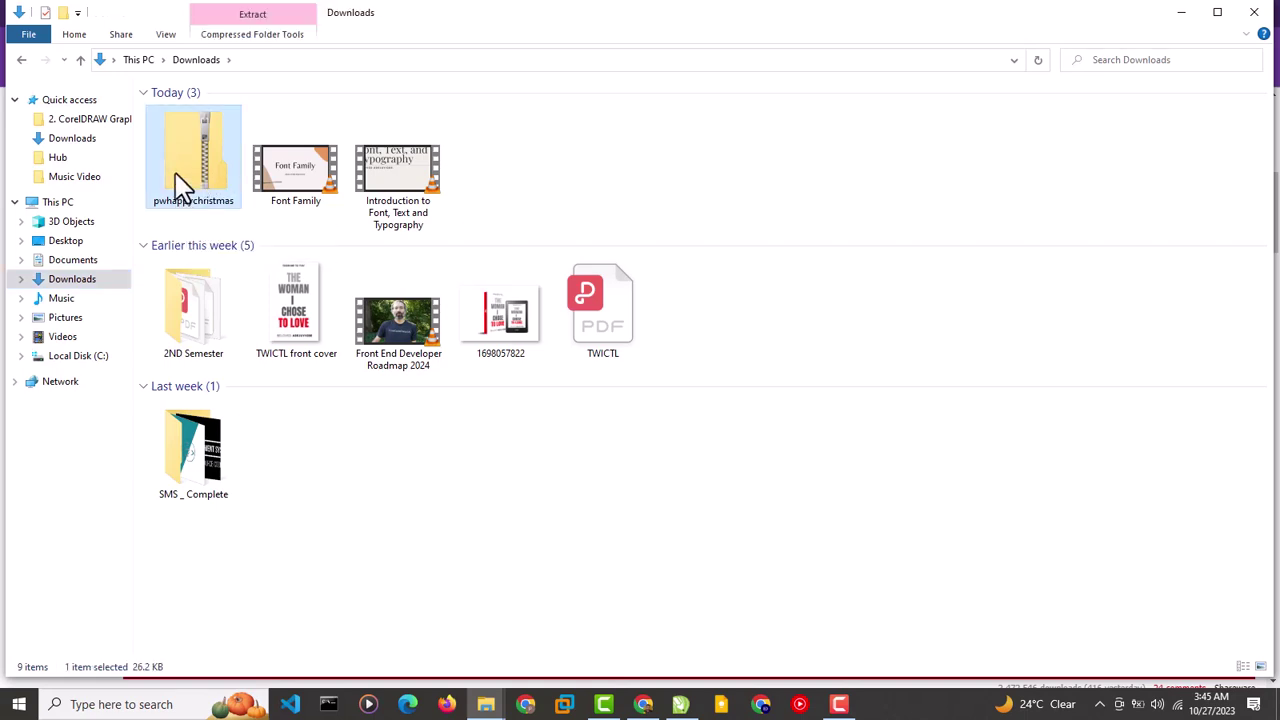
{"action": "right_click", "coordinate": [181, 188]}
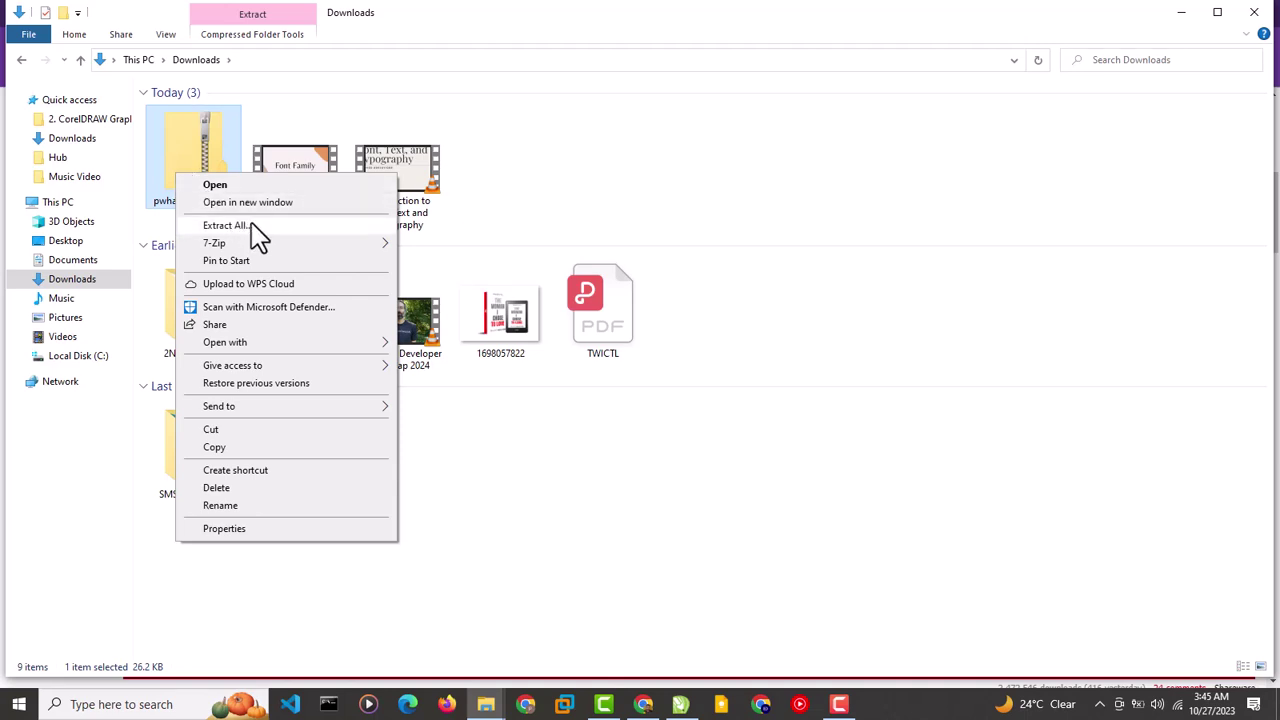
{"action": "left_click", "coordinate": [226, 225]}
{"action": "key", "text": "Return"}
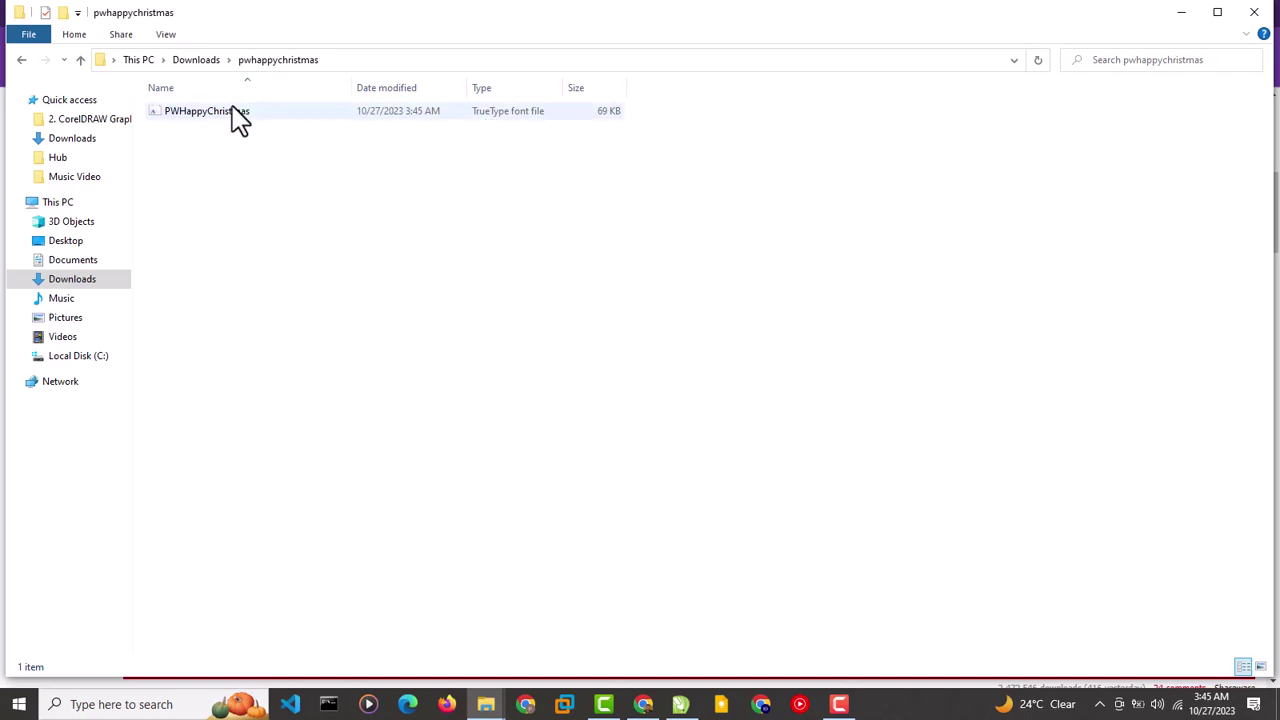
{"action": "left_click", "coordinate": [200, 120]}
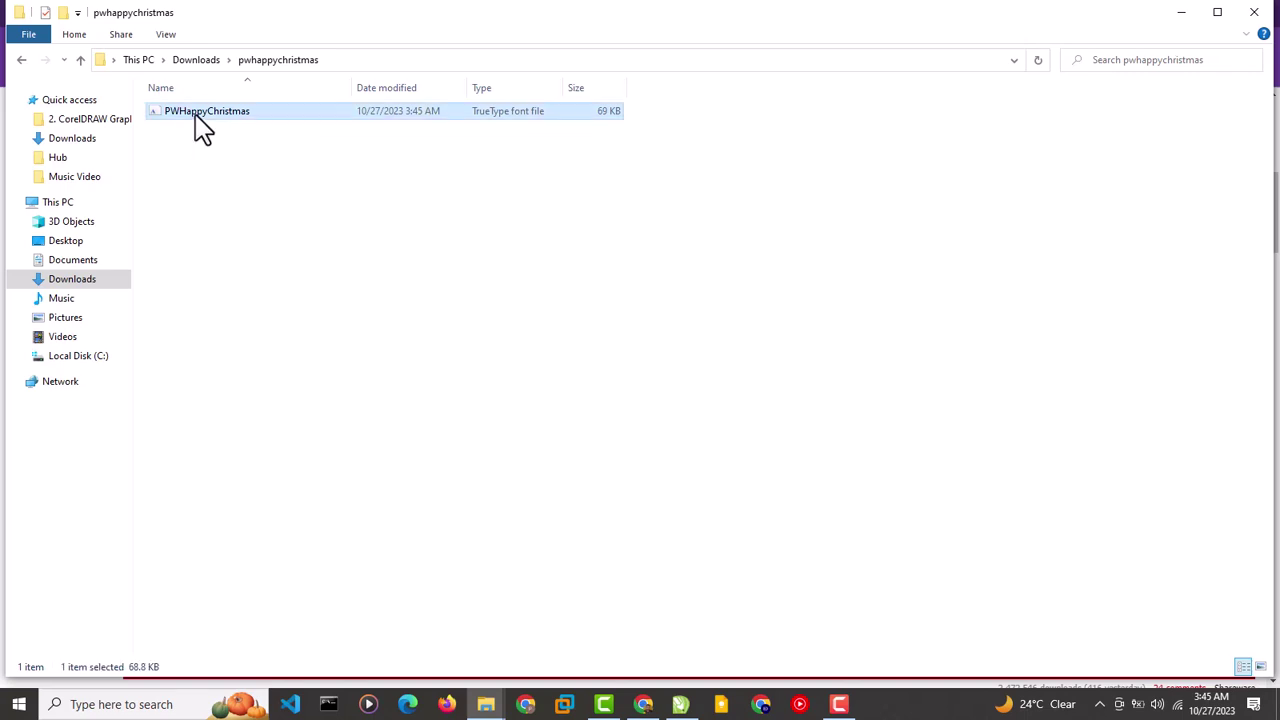
- Install the PWJoyeuxNoel font from its font file and close the font preview window
{"action": "double_click", "coordinate": [200, 120]}
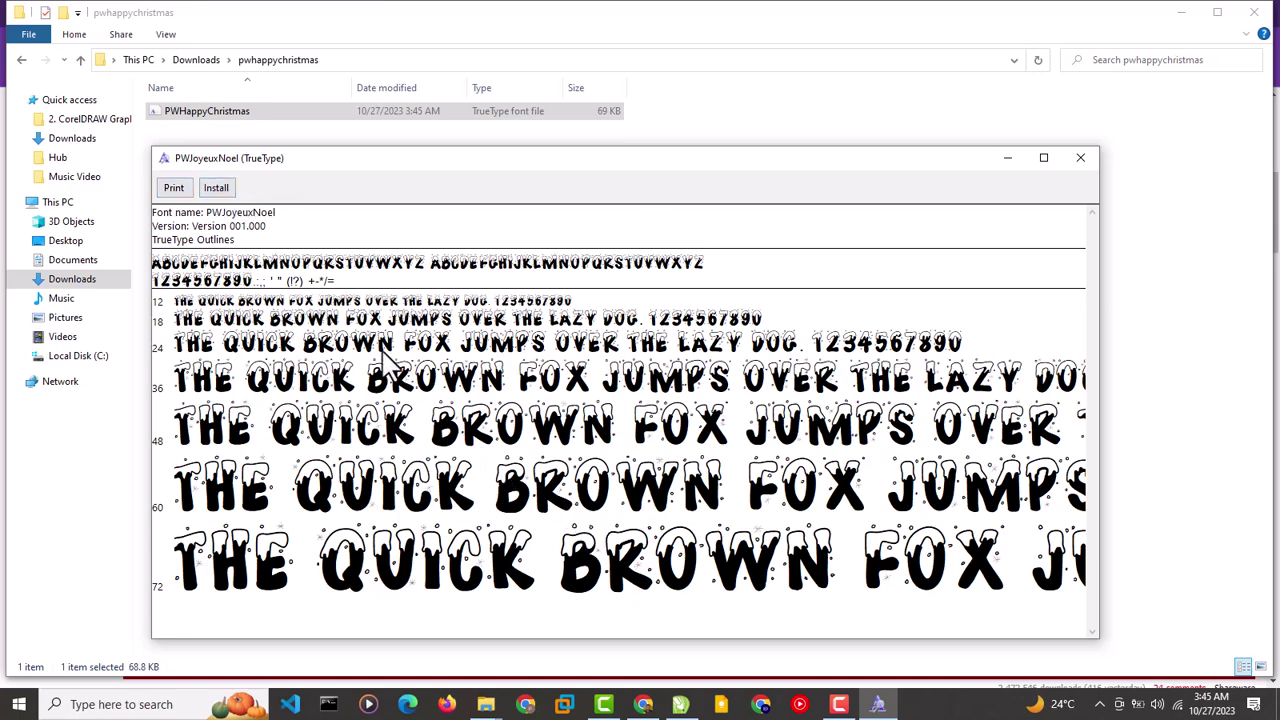
{"action": "left_click", "coordinate": [225, 194]}
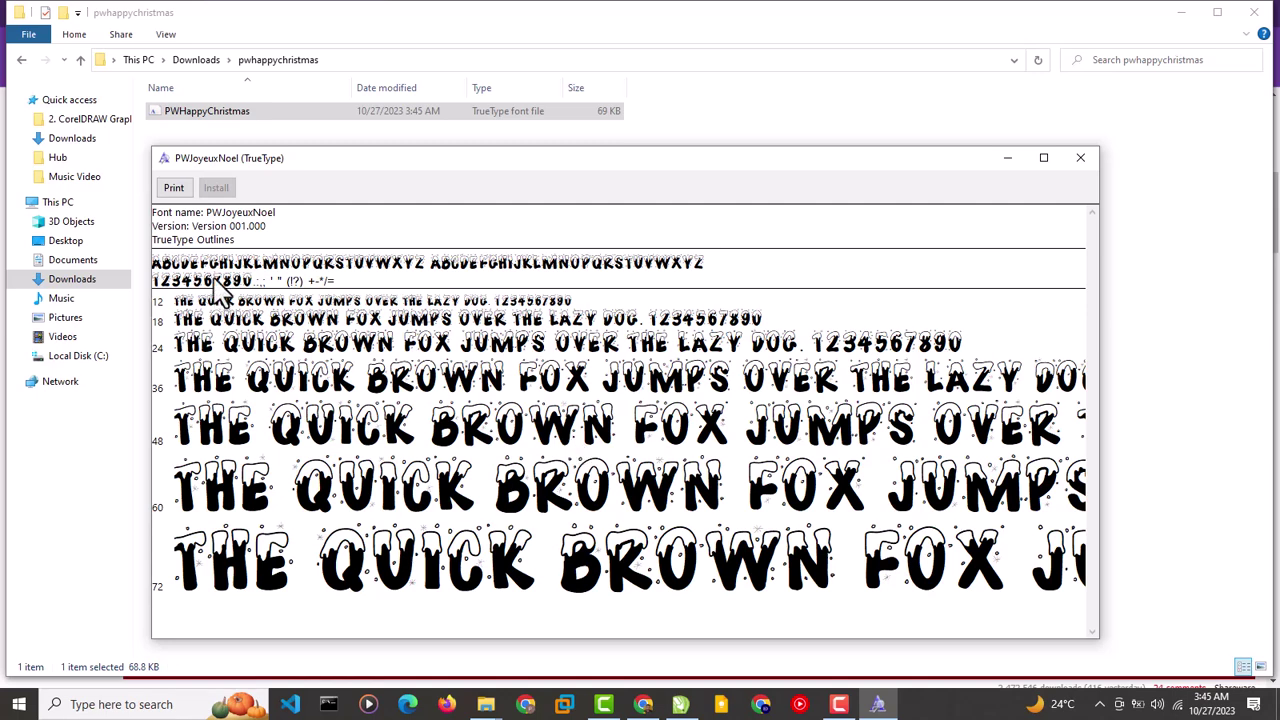
{"action": "left_click", "coordinate": [1081, 160]}
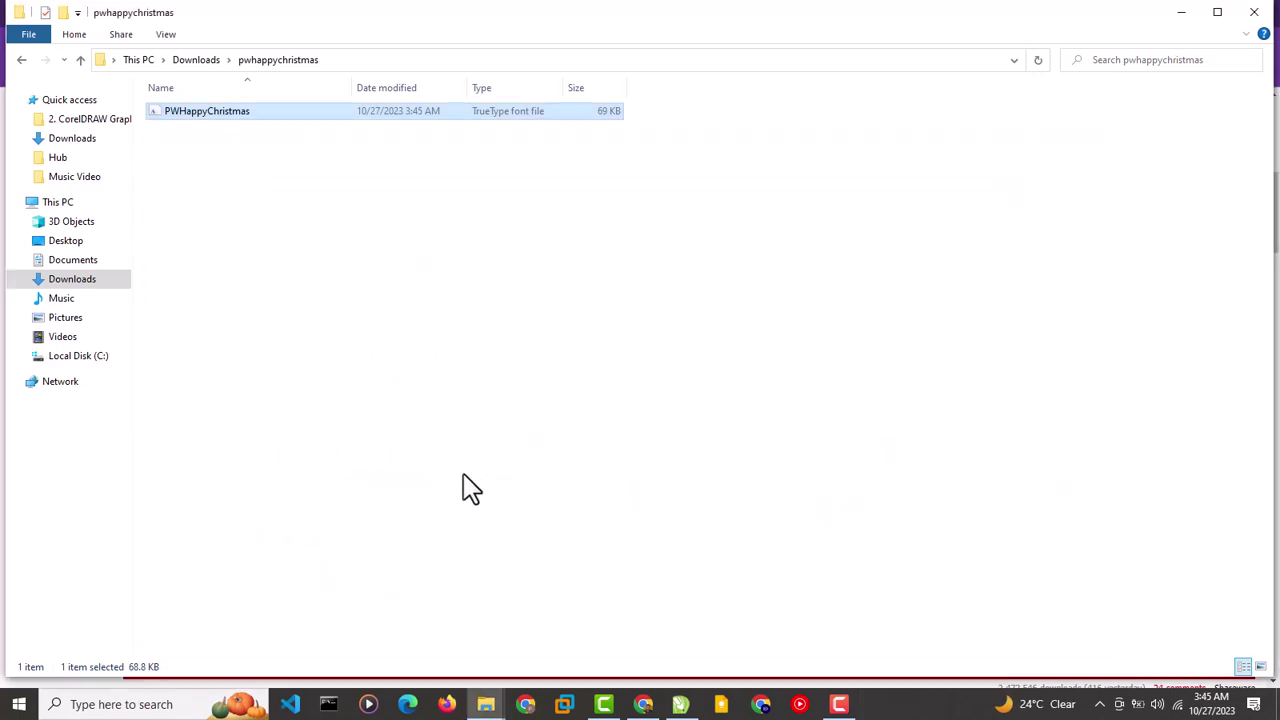
- Back in CorelDRAW, search the property-bar font list for 'Jo'
{"action": "left_click", "coordinate": [672, 706]}
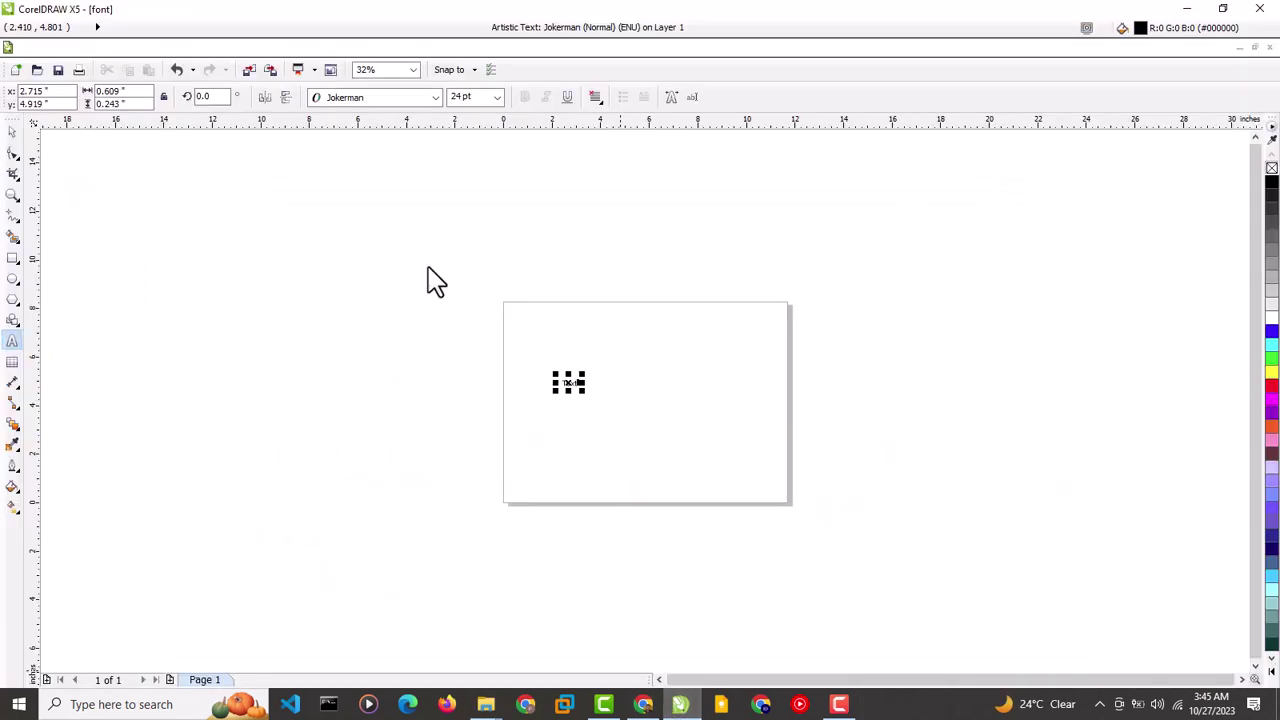
{"action": "left_click", "coordinate": [437, 98]}
{"action": "left_click", "coordinate": [437, 98]}
{"action": "left_click", "coordinate": [437, 98]}
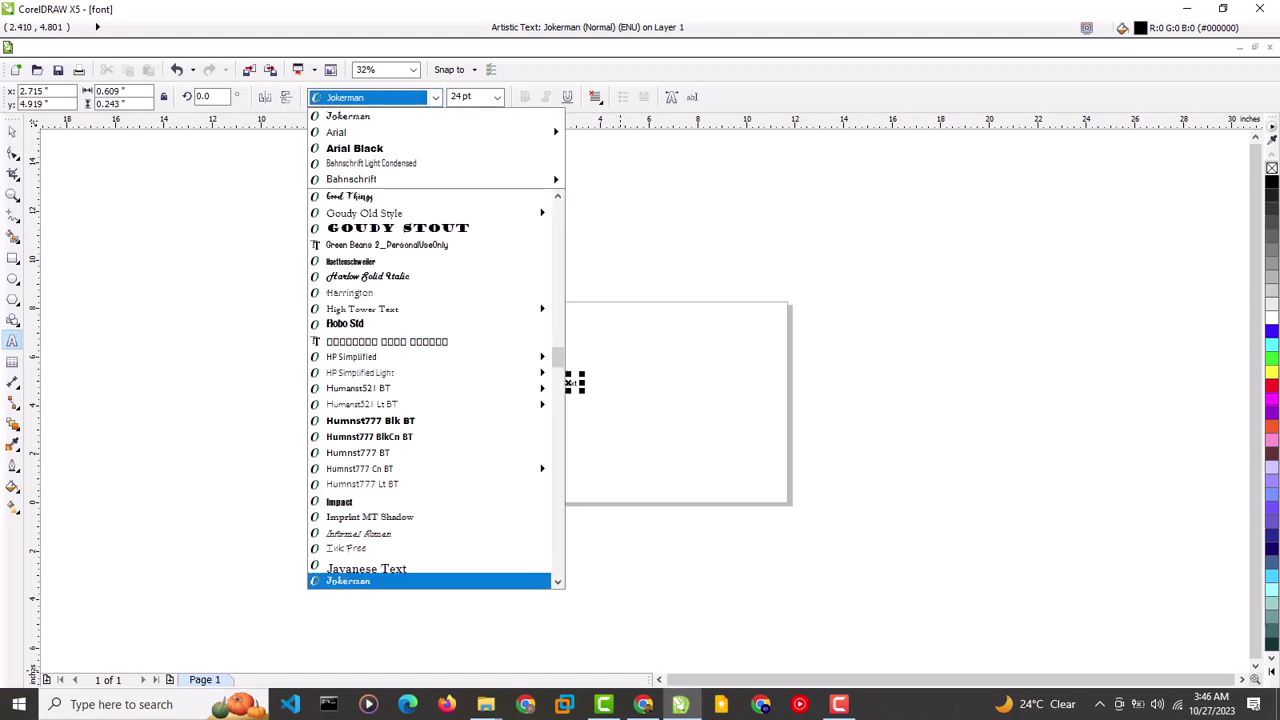
{"action": "type", "text": "Jo"}
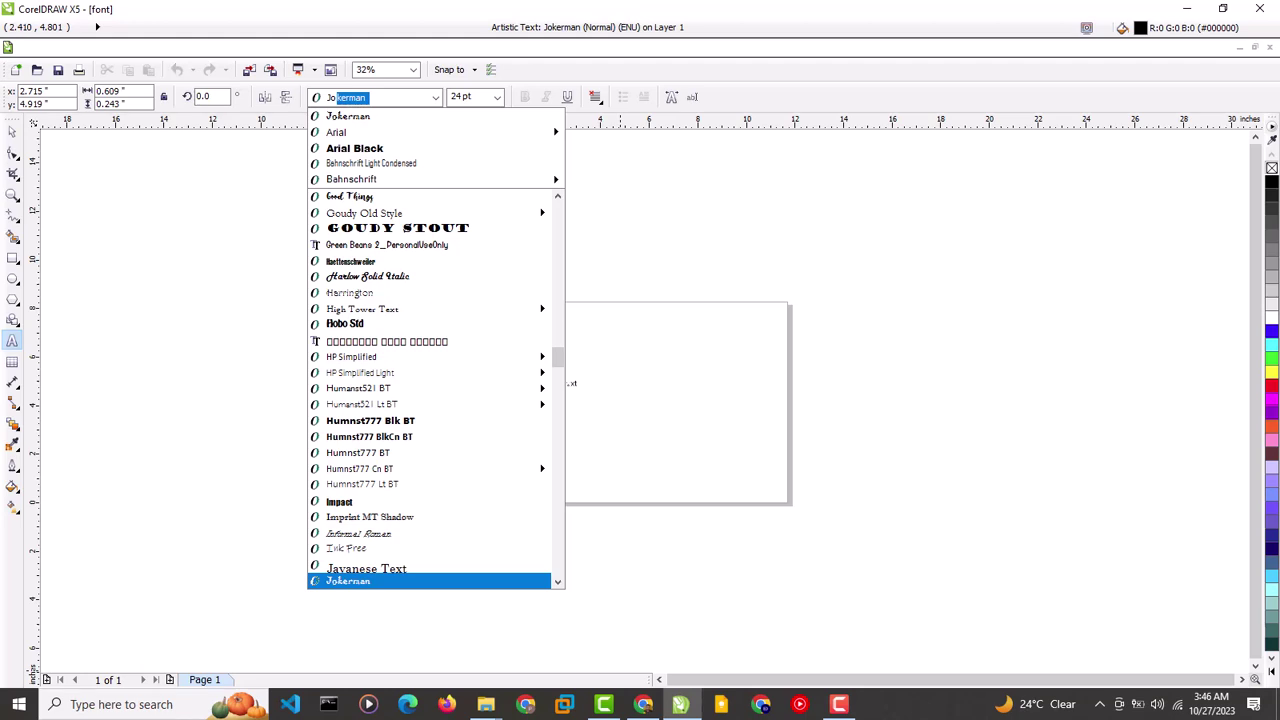
{"action": "scroll", "coordinate": [415, 460], "scroll_direction": "down", "scroll_amount": 3}
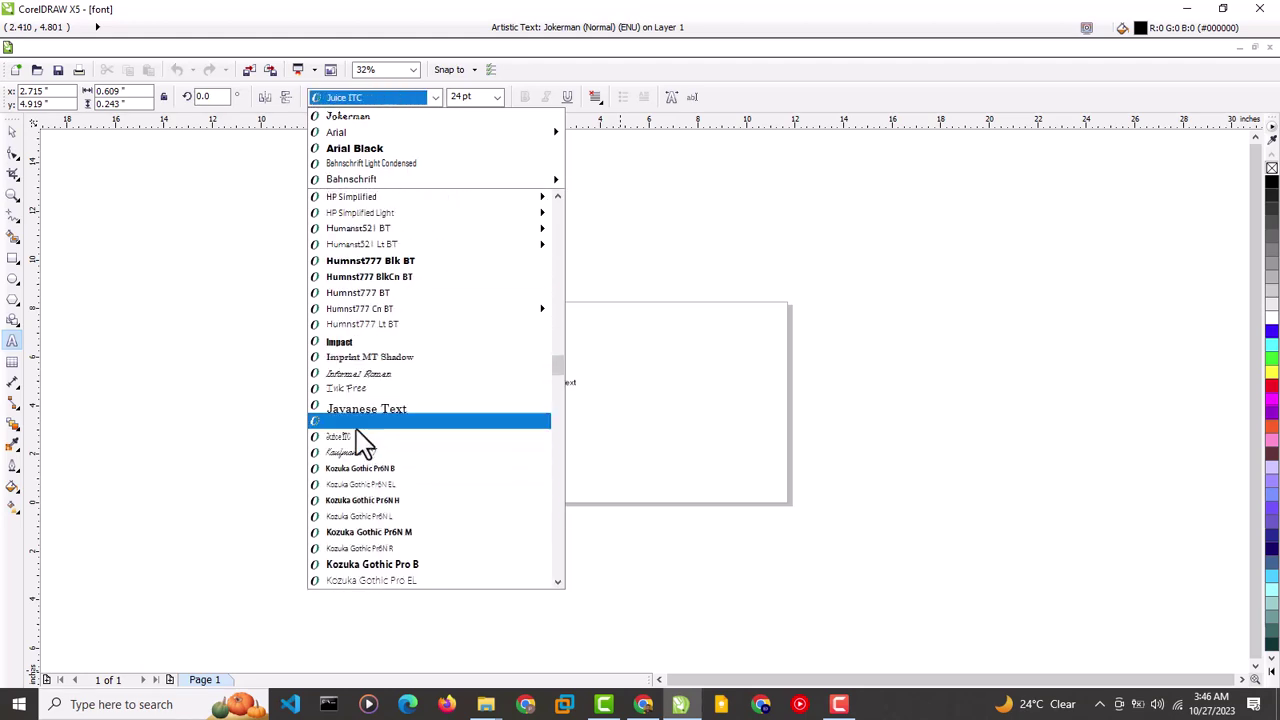
- Enter 'PW' in the font box and apply PWJoyeuxNoel to the 24 pt text
{"action": "mouse_move", "coordinate": [350, 179]}
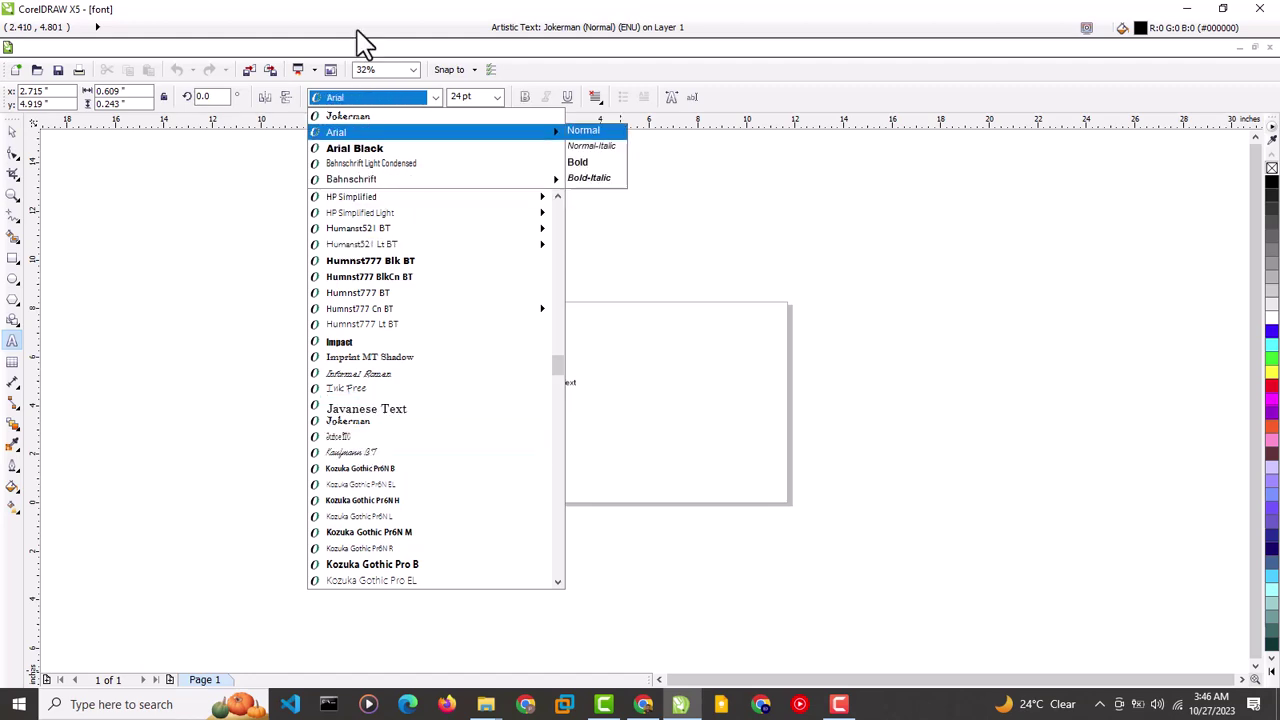
{"action": "left_click", "coordinate": [365, 100]}
{"action": "type", "text": "P"}
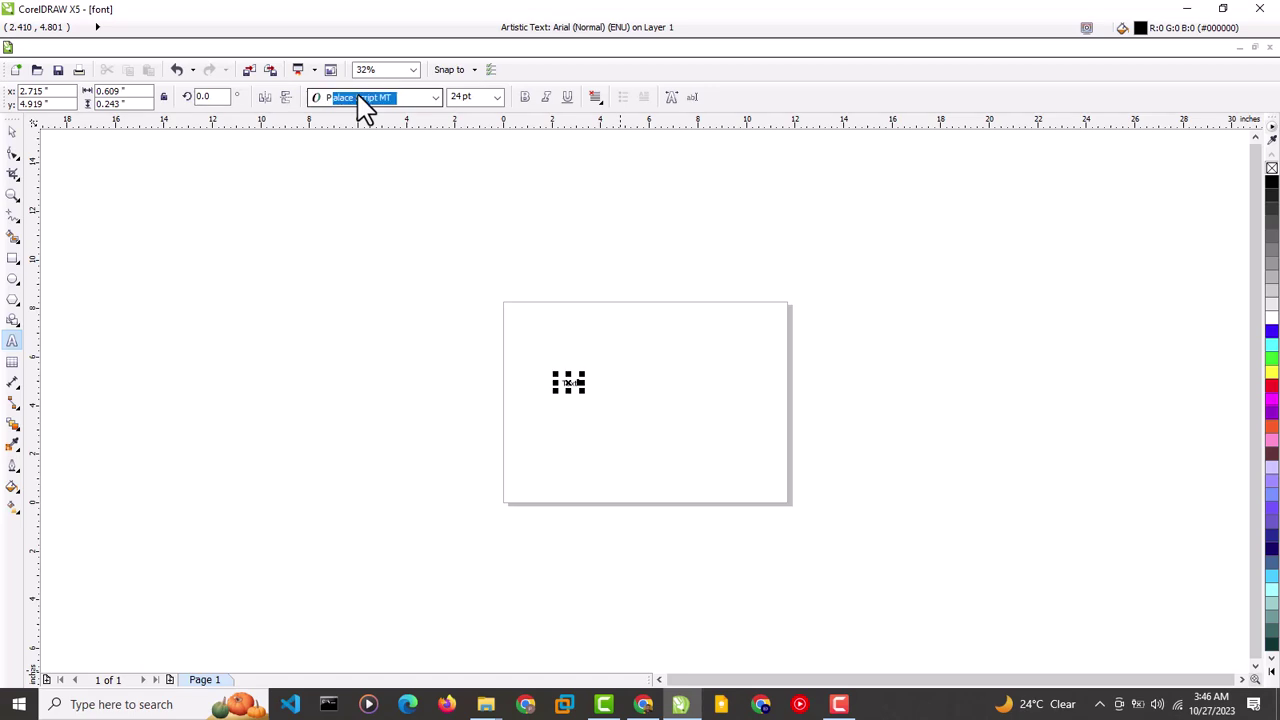
{"action": "type", "text": "WJoyeuxNoel"}
{"action": "key", "text": "alt+Down"}
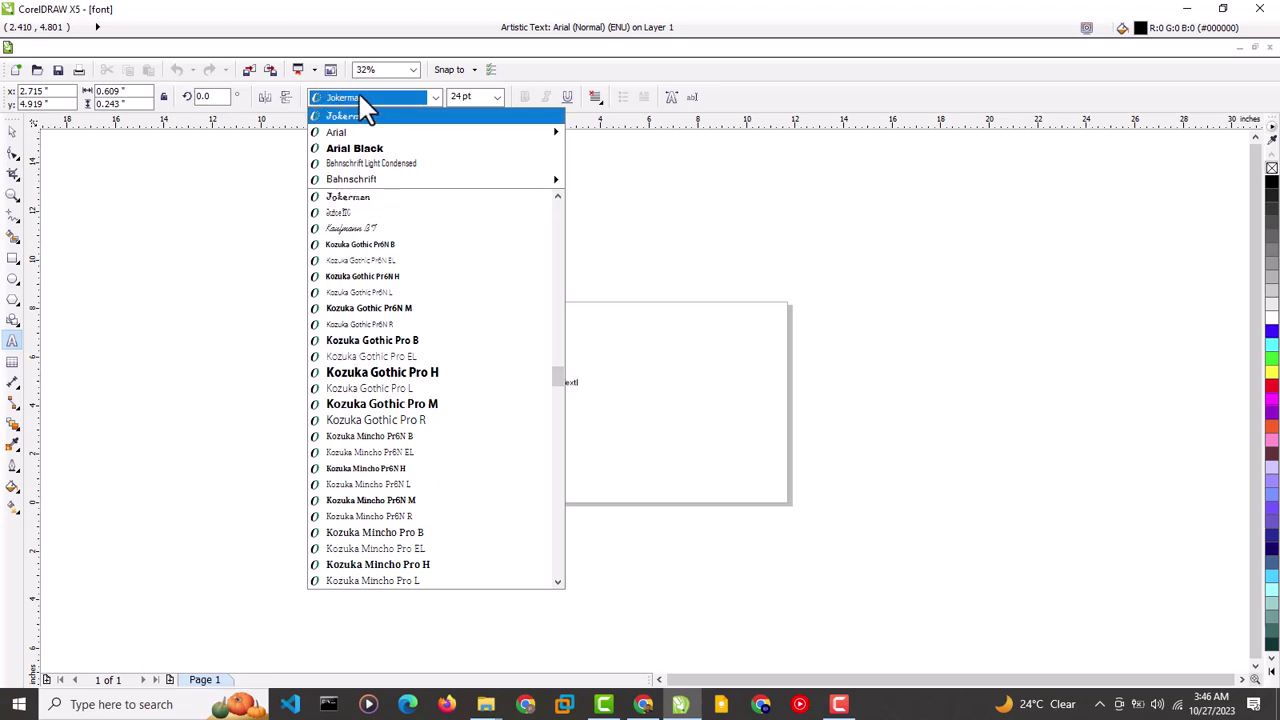
{"action": "scroll", "coordinate": [361, 98], "scroll_direction": "down", "scroll_amount": 10}
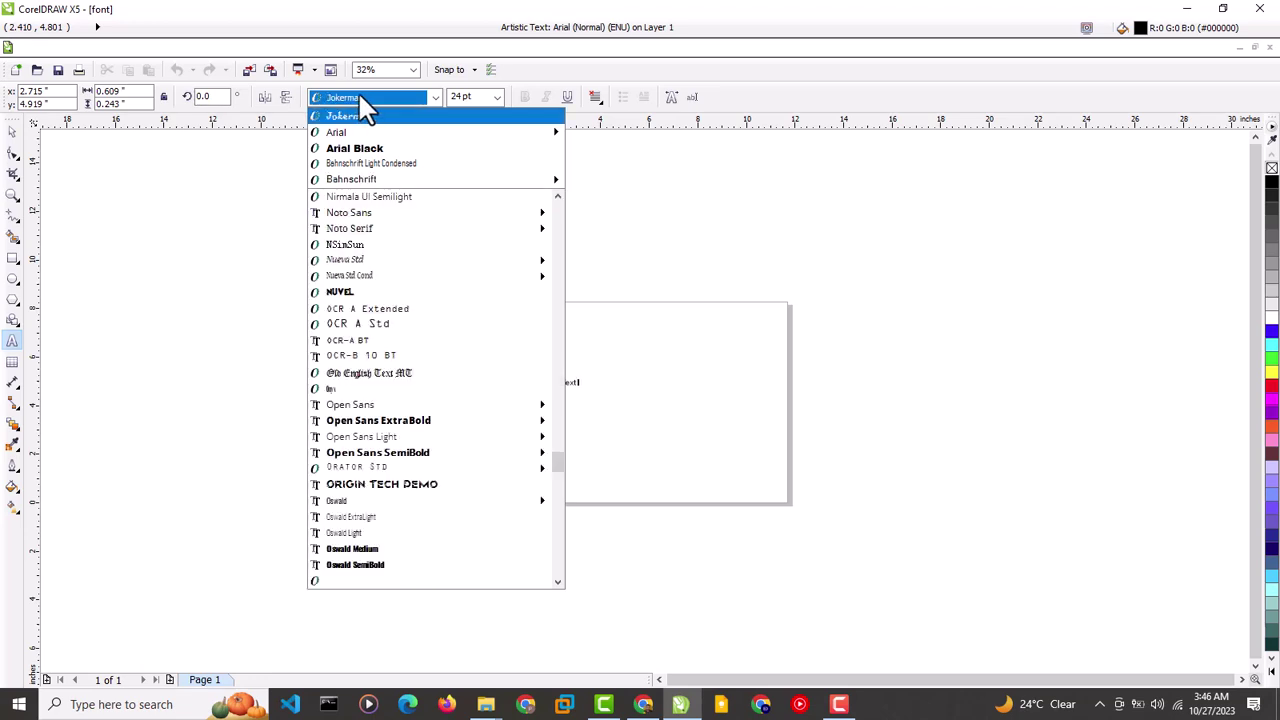
{"action": "type", "text": "PW JoyeuxNoel"}
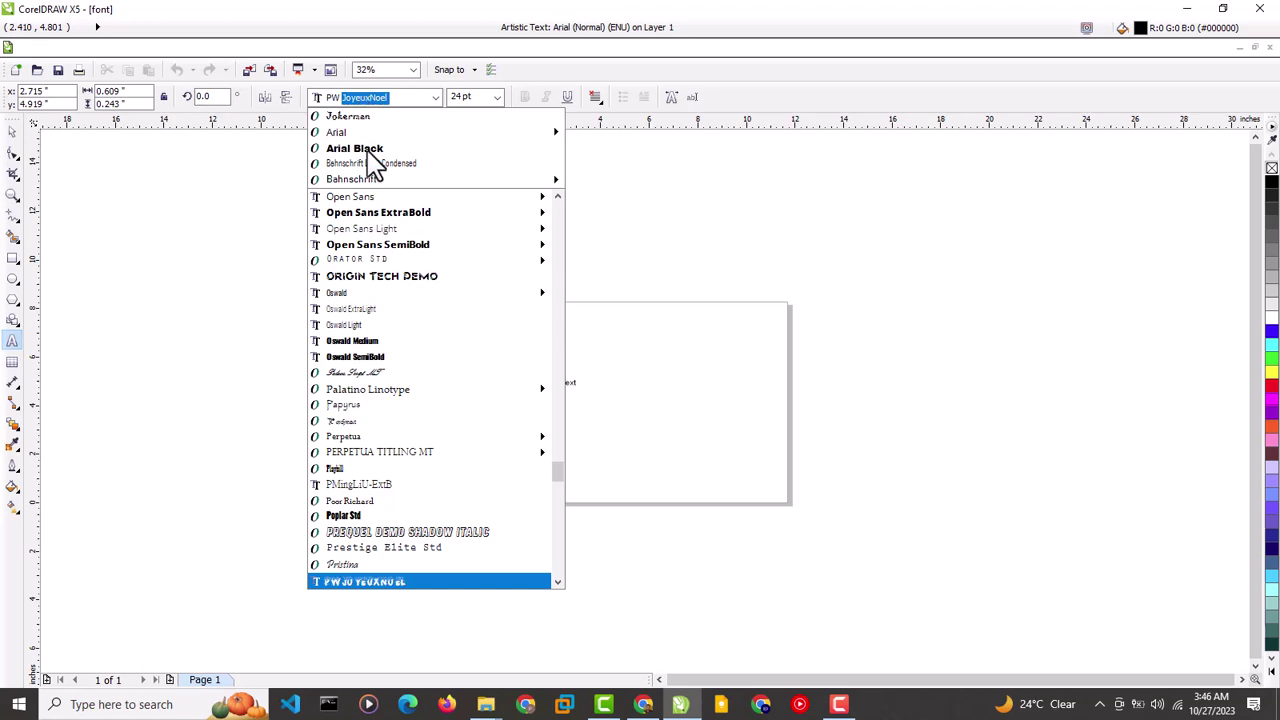
{"action": "scroll", "coordinate": [366, 540], "scroll_direction": "down", "scroll_amount": 2}
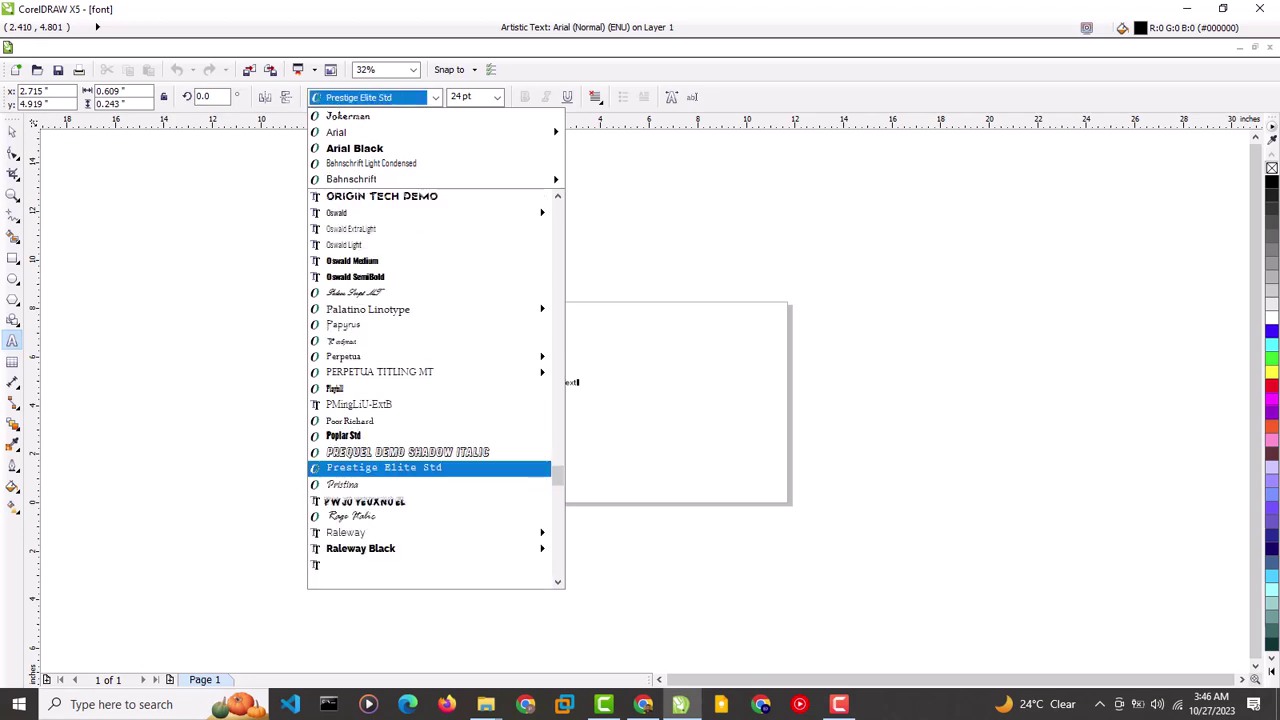
{"action": "left_click", "coordinate": [363, 502]}
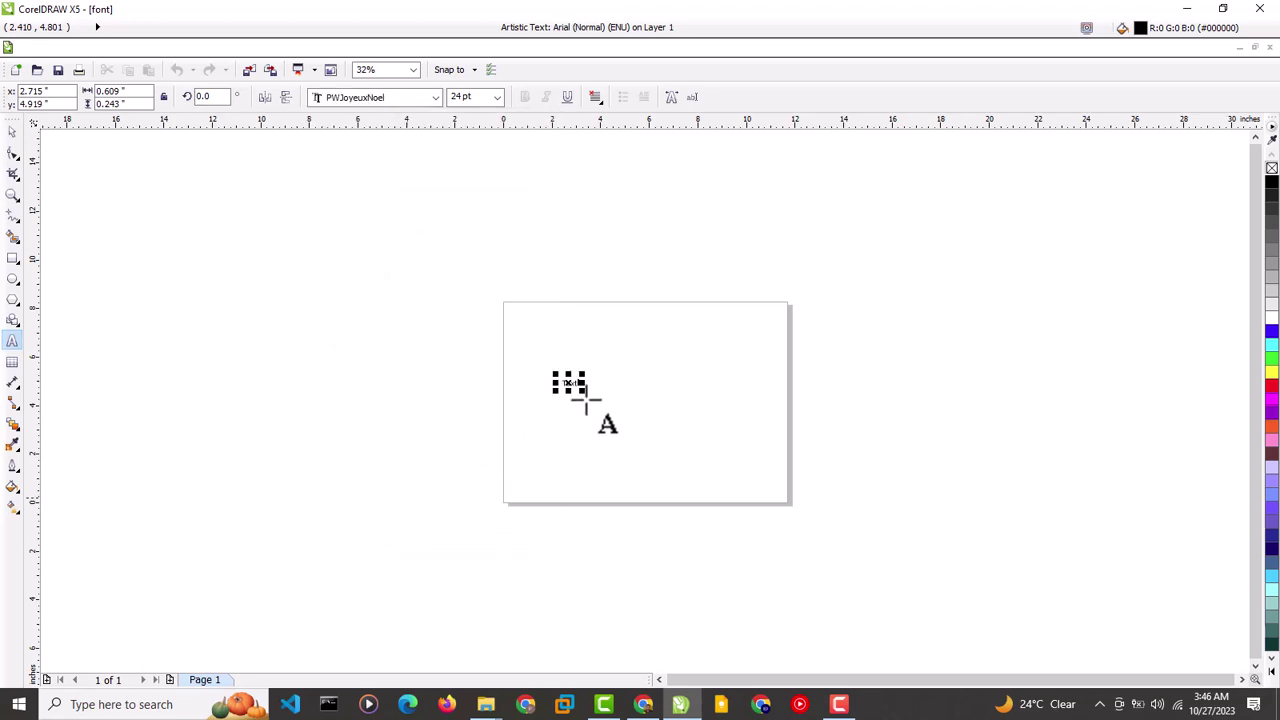
- Enlarge 'Text' to about 279 pt and set all its letters in PWJoyeuxNoel
{"action": "left_click_drag", "start_coordinate": [582, 390], "coordinate": [743, 480]}
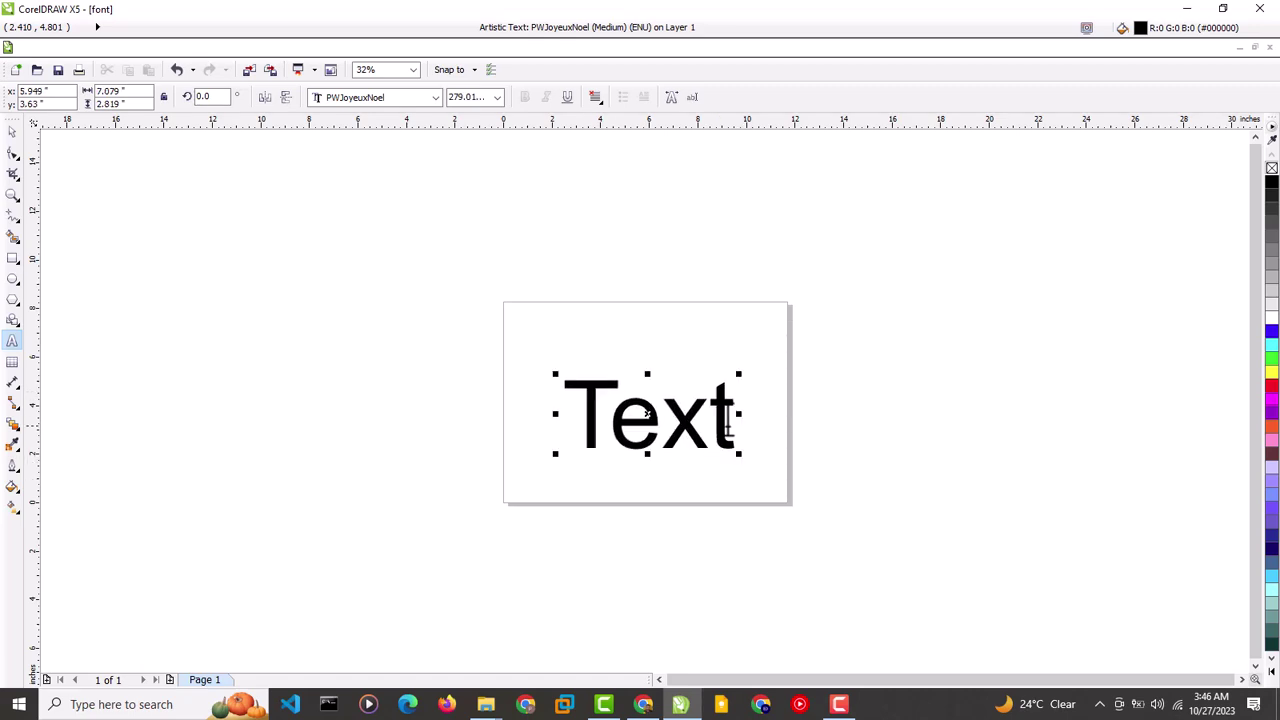
{"action": "left_click_drag", "start_coordinate": [730, 425], "coordinate": [580, 408]}
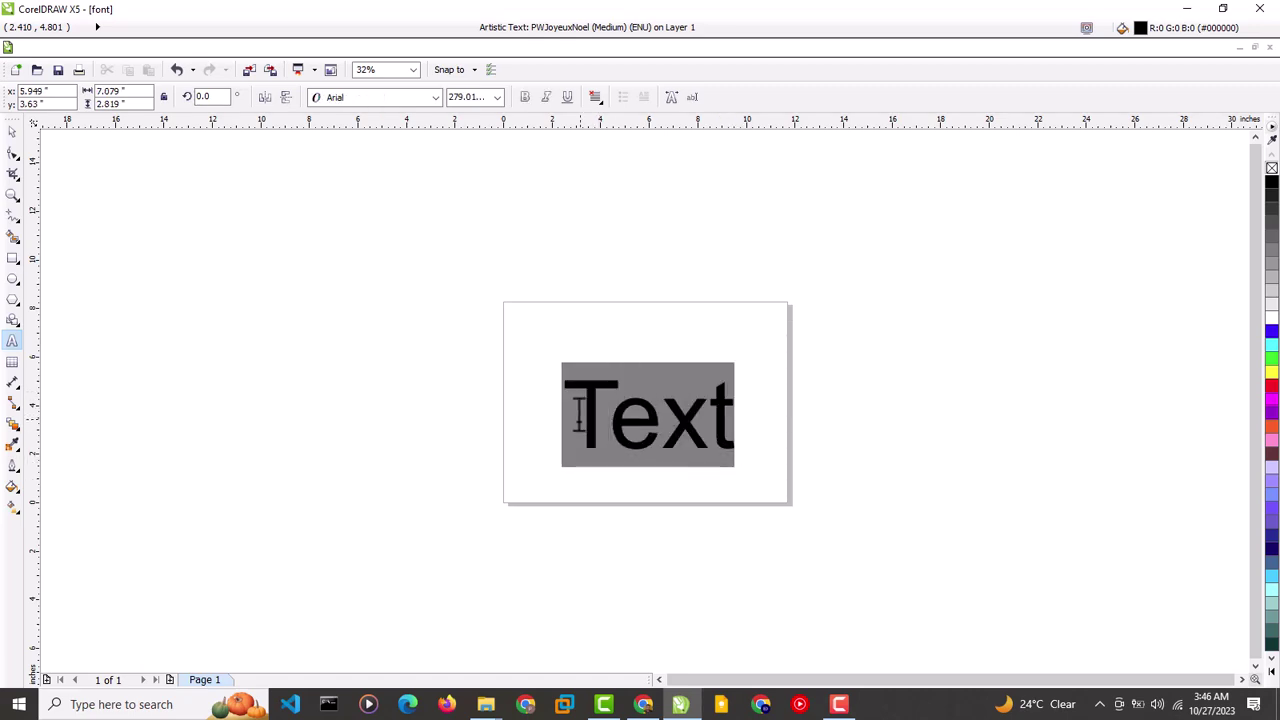
{"action": "left_click", "coordinate": [437, 98]}
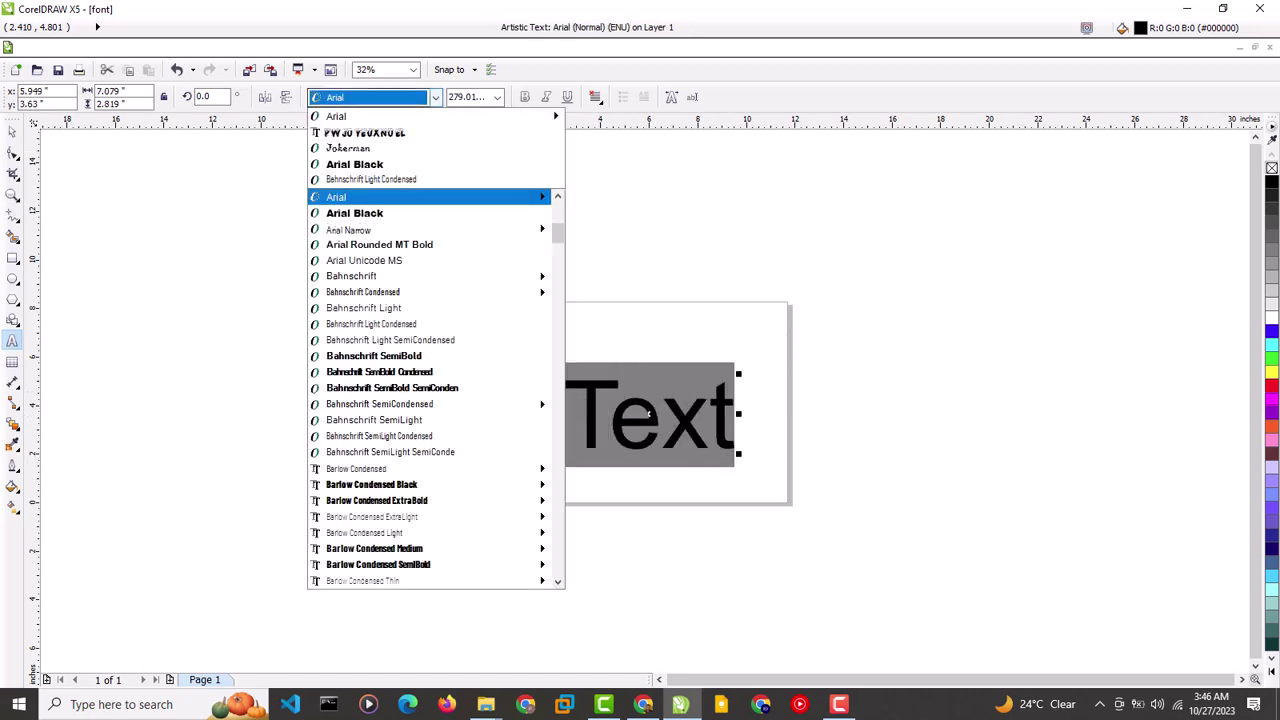
{"action": "left_click", "coordinate": [404, 136]}
{"action": "left_click", "coordinate": [11, 127]}
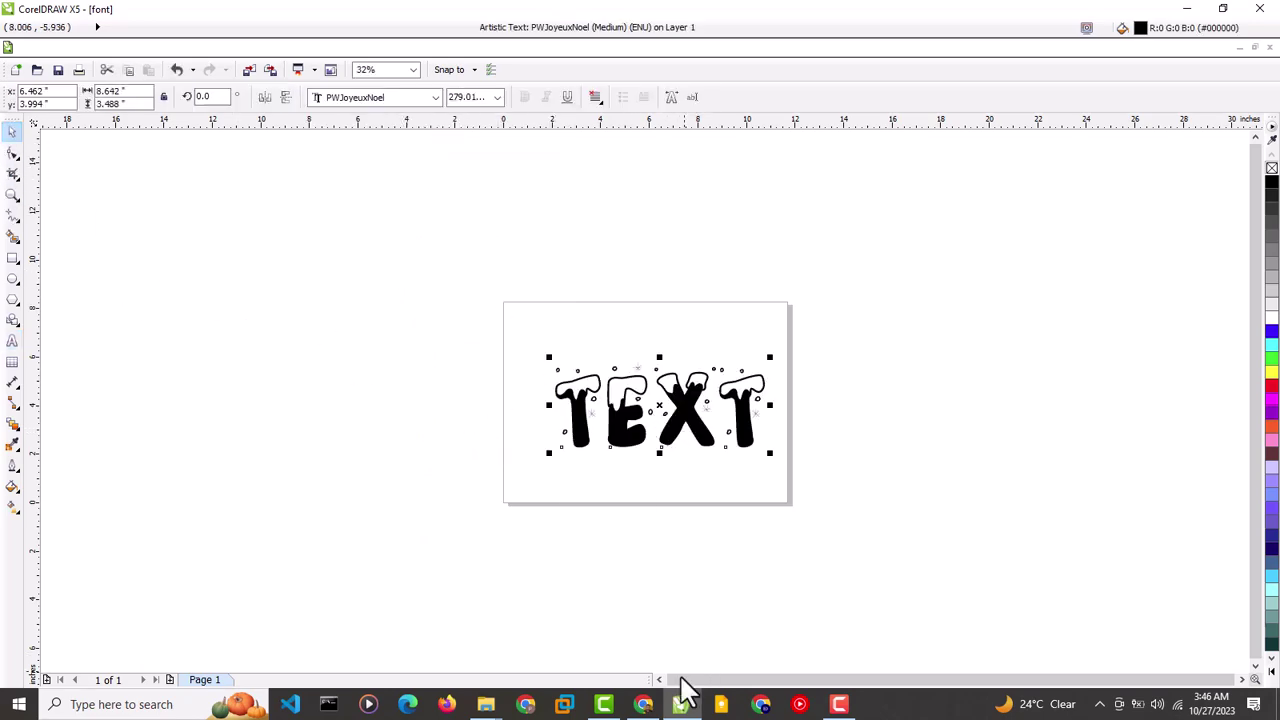
{"action": "left_click", "coordinate": [645, 700]}
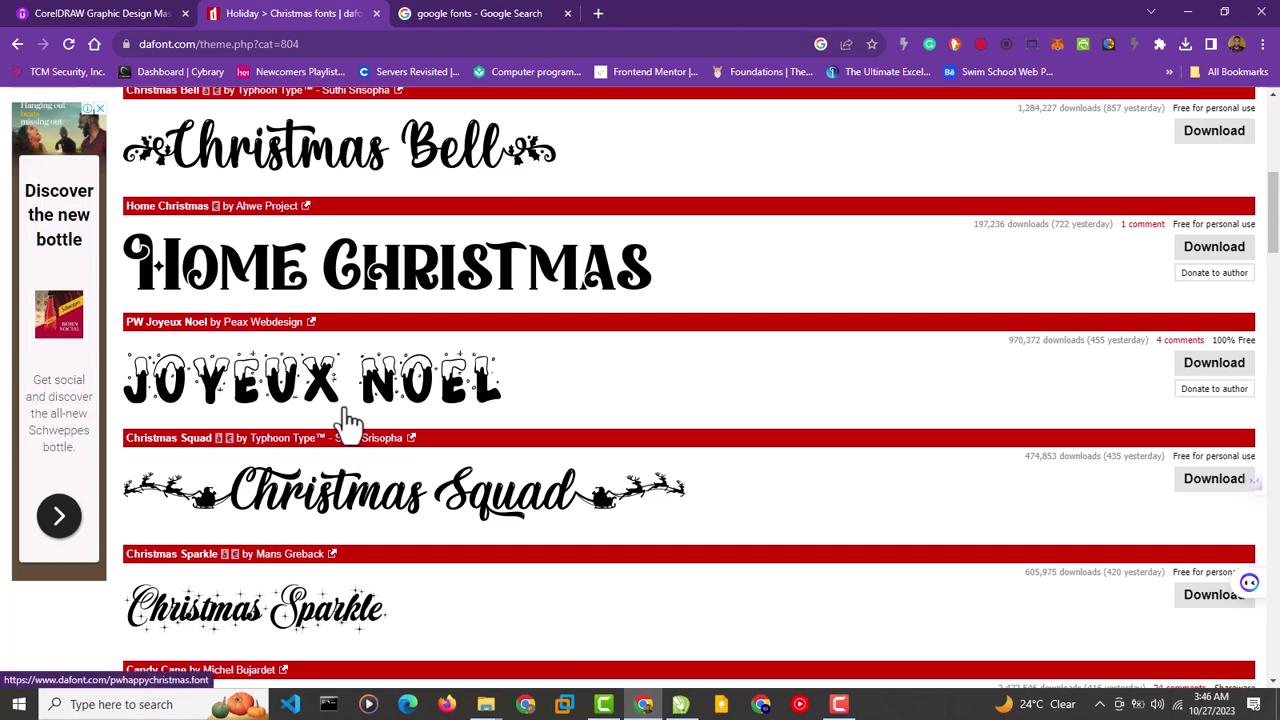
- Look over the Google Fonts results tab, then return to DaFont's Christmas font list
{"action": "scroll", "coordinate": [488, 530], "scroll_direction": "up", "scroll_amount": 3}
{"action": "scroll", "coordinate": [432, 300], "scroll_direction": "down", "scroll_amount": 8}
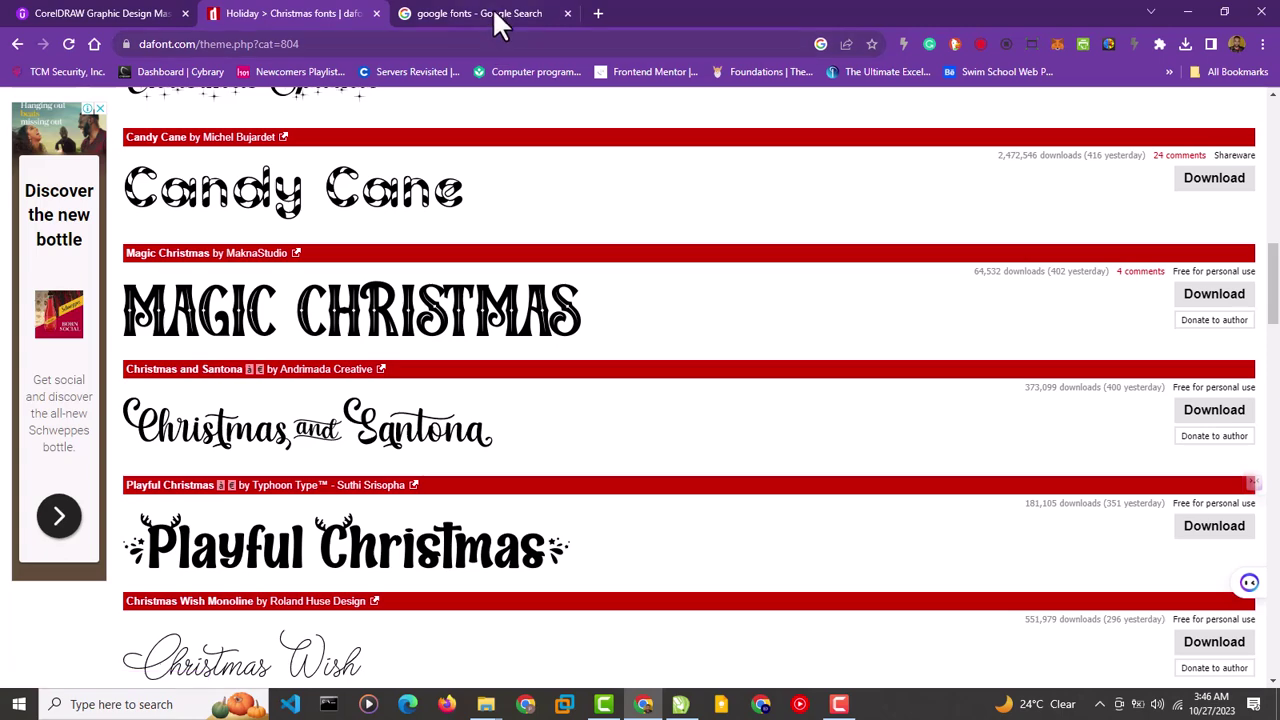
{"action": "left_click", "coordinate": [497, 20]}
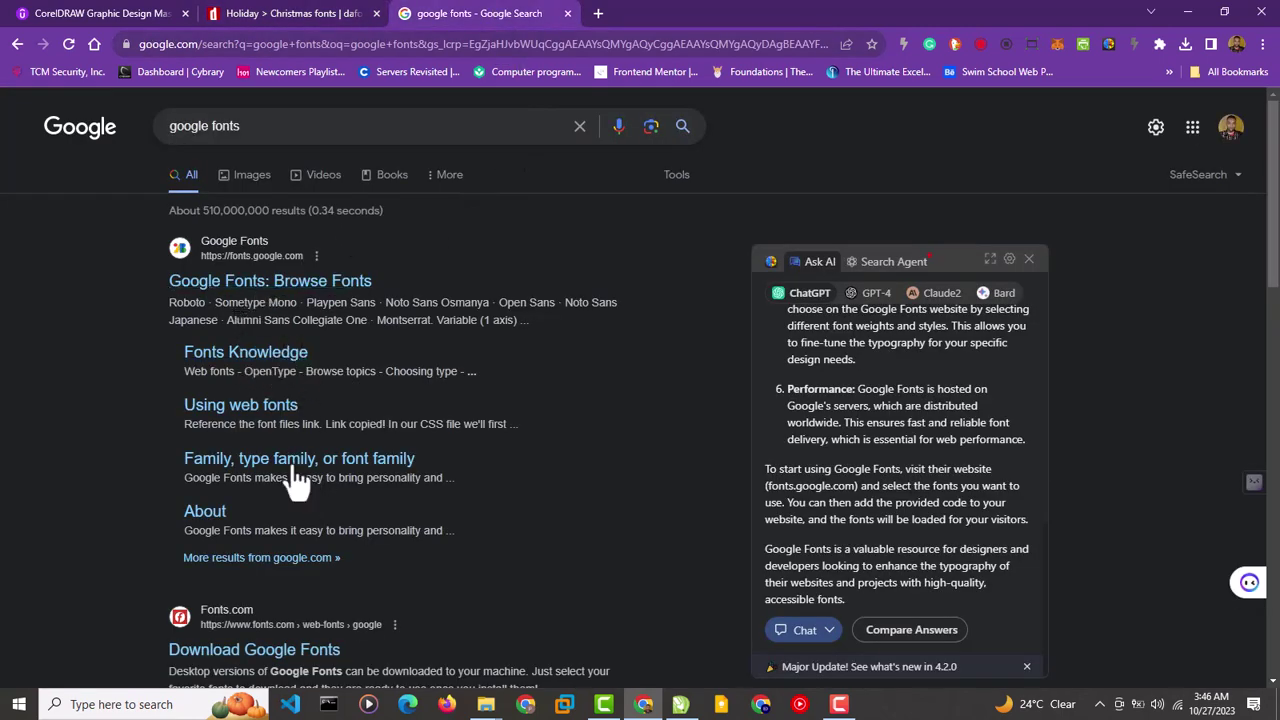
{"action": "scroll", "coordinate": [295, 470], "scroll_direction": "down", "scroll_amount": 3}
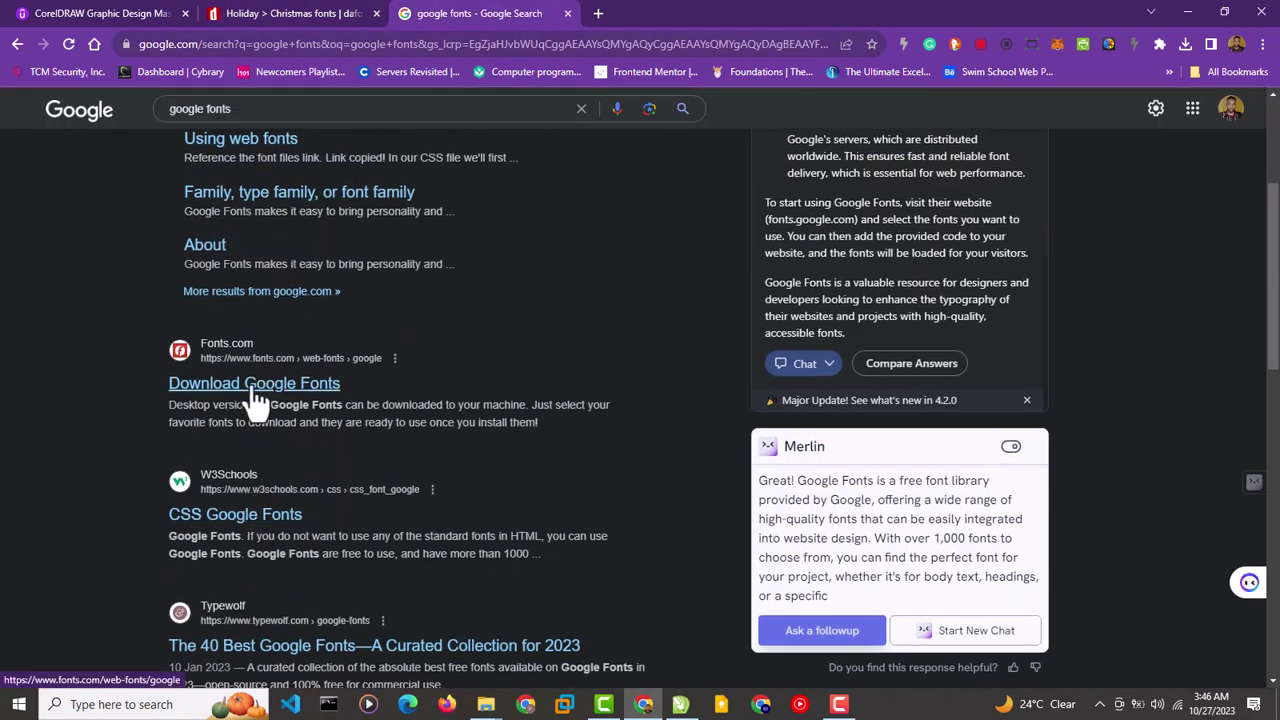
{"action": "scroll", "coordinate": [350, 528], "scroll_direction": "down", "scroll_amount": 2}
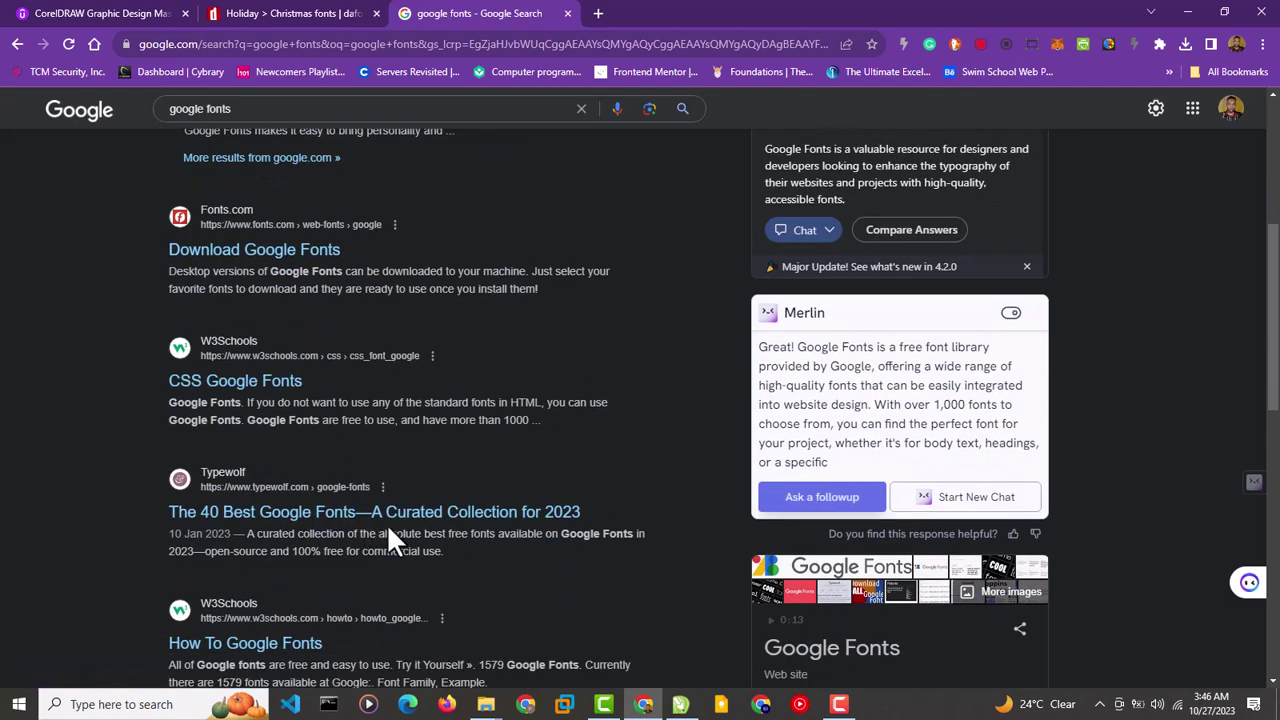
{"action": "left_click", "coordinate": [280, 13]}
{"action": "scroll", "coordinate": [458, 300], "scroll_direction": "up", "scroll_amount": 5}
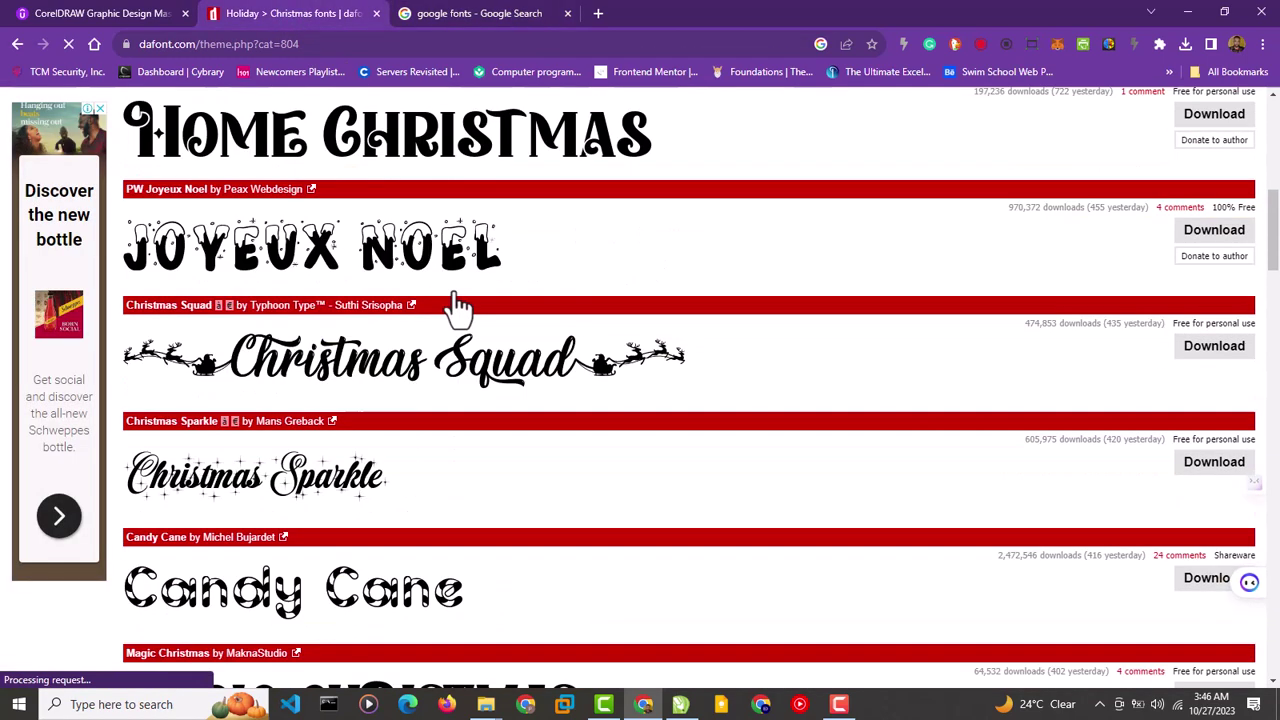